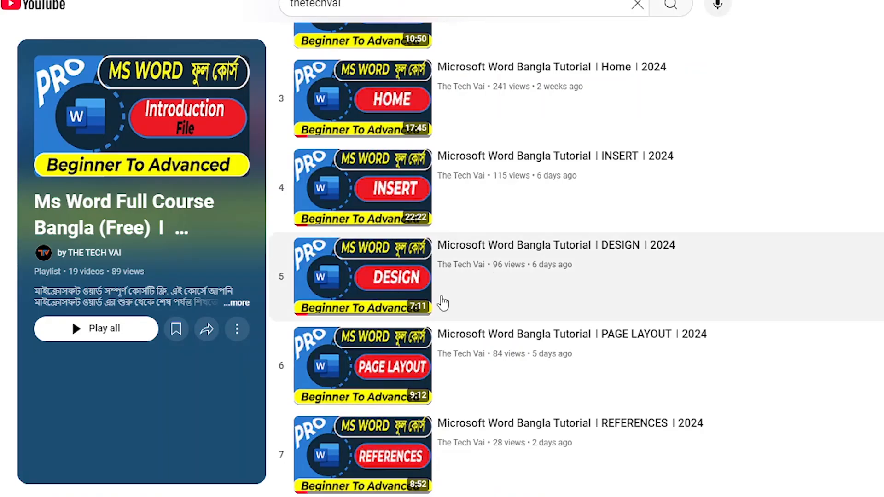
Look through the Ms Word Full Course Bangla playlist and subscribe to the THE TECH VAI channel
scroll(442, 300, down, 3)
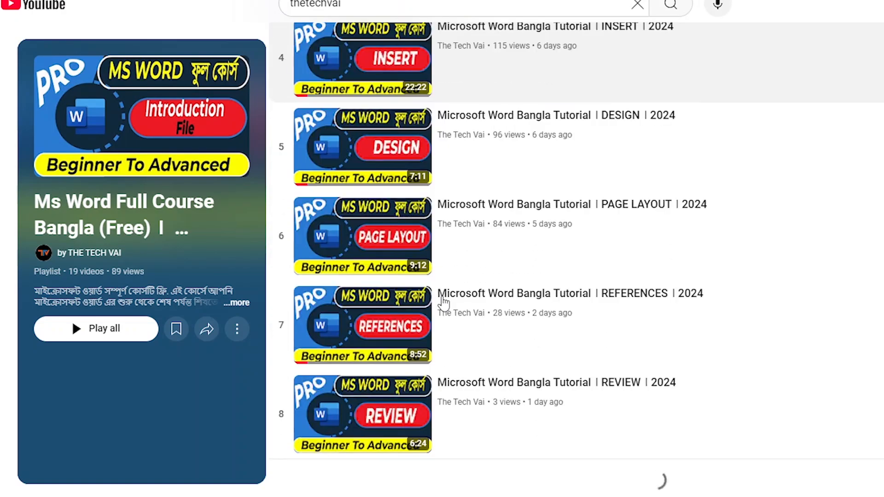
scroll(443, 302, up, 4)
scroll(444, 302, down, 3)
scroll(443, 303, up, 3)
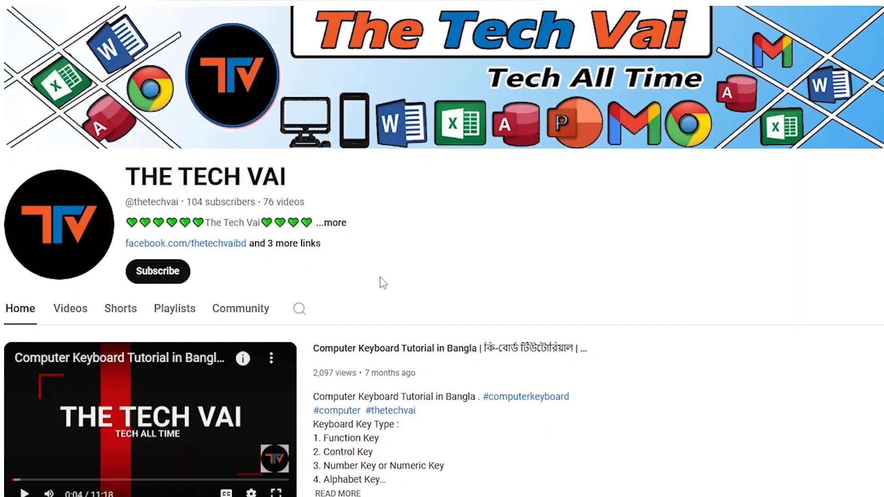
click(169, 276)
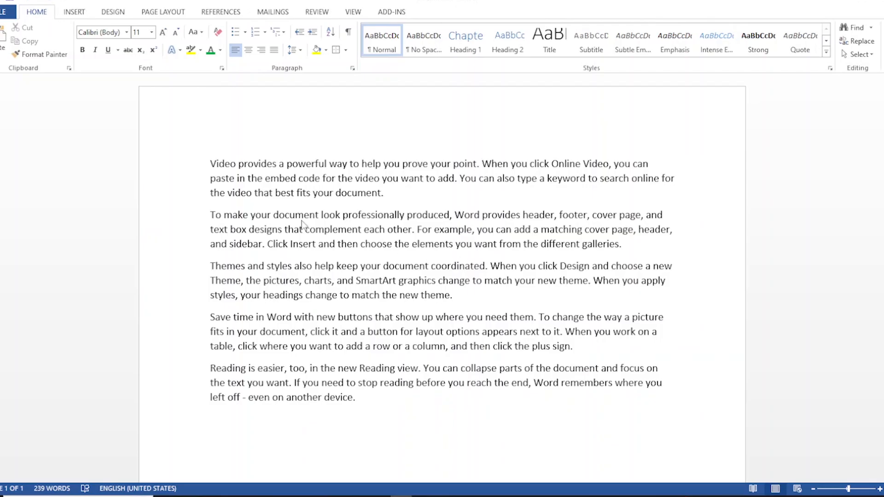
Open the Go To options of Find and Replace and move the dialog away from the paragraph text
click(870, 28)
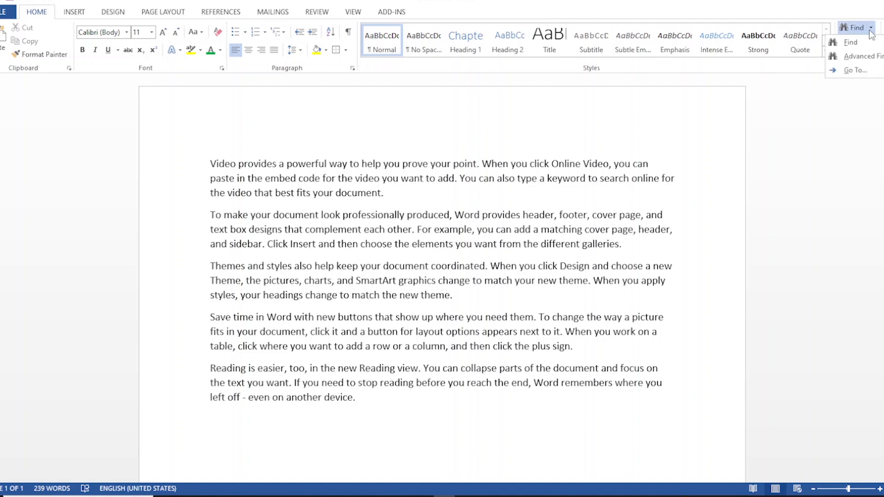
click(852, 70)
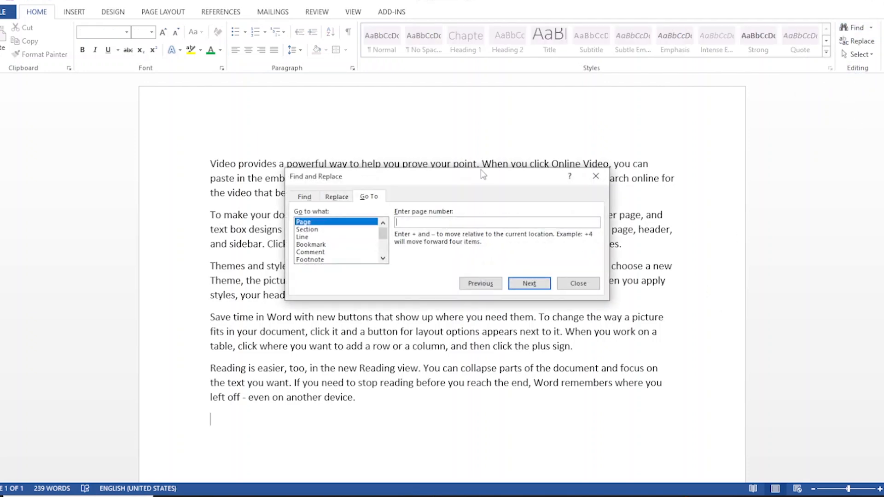
drag(482, 174, 664, 107)
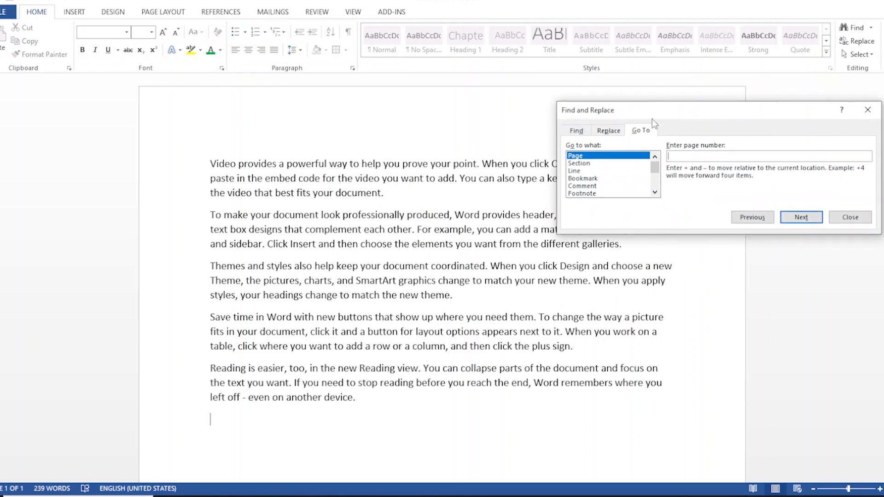
drag(655, 112, 624, 53)
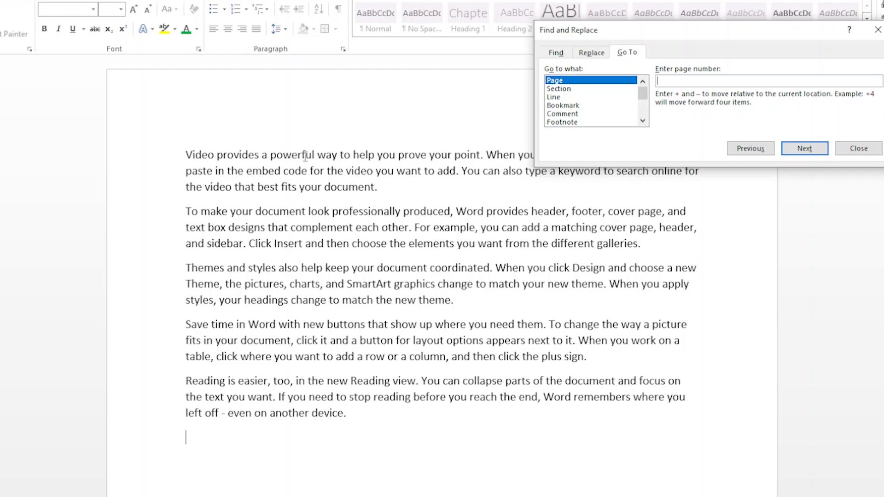
Set the Find search term to "Video", the opening word of the first paragraph
click(213, 154)
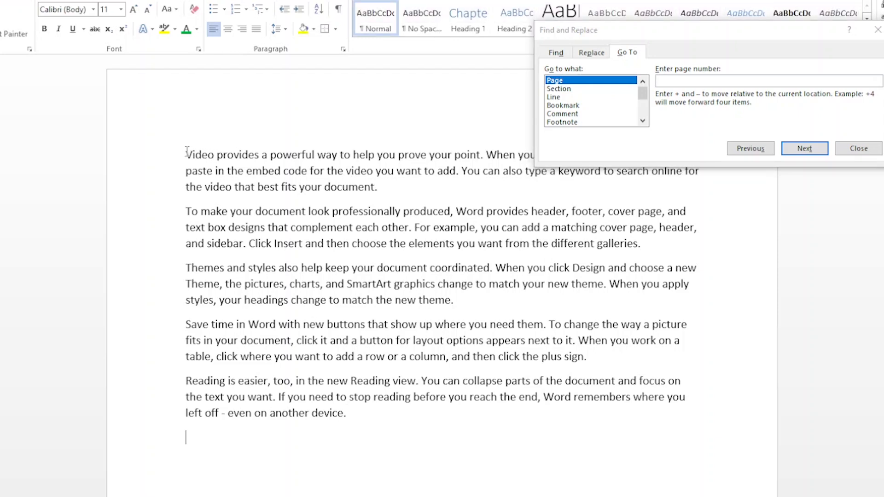
double_click(204, 157)
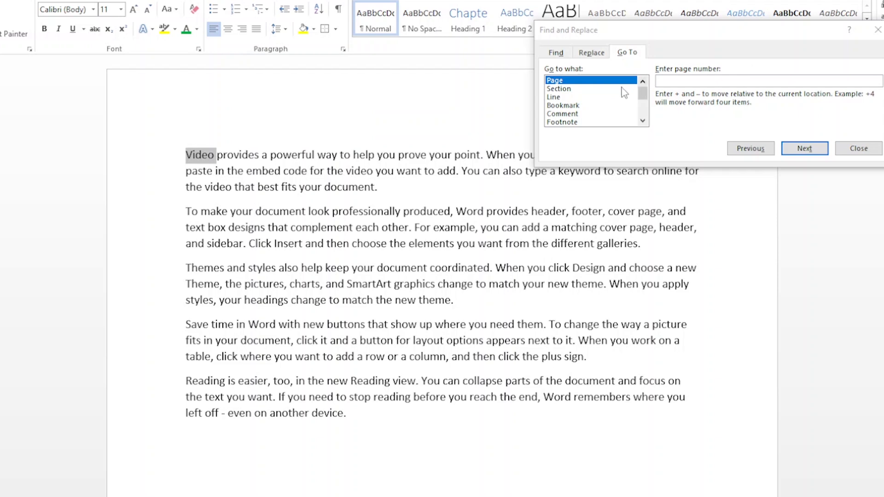
click(592, 53)
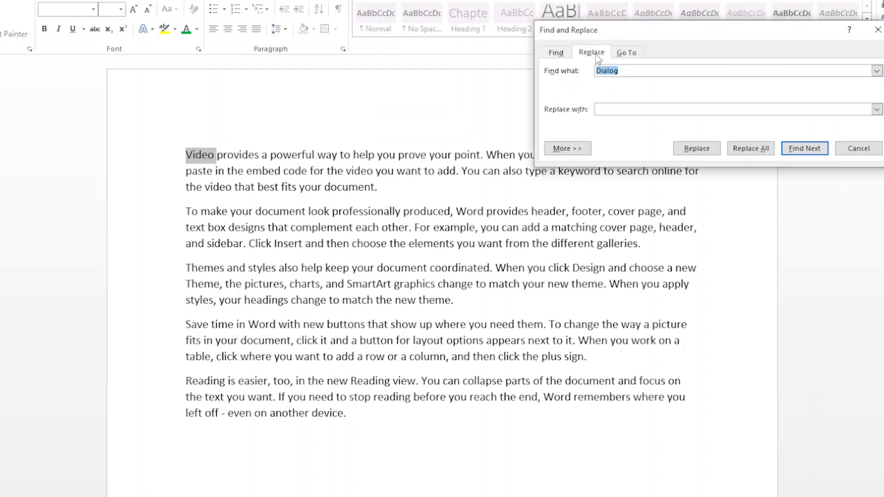
click(556, 53)
click(634, 72)
drag(633, 72, 593, 73)
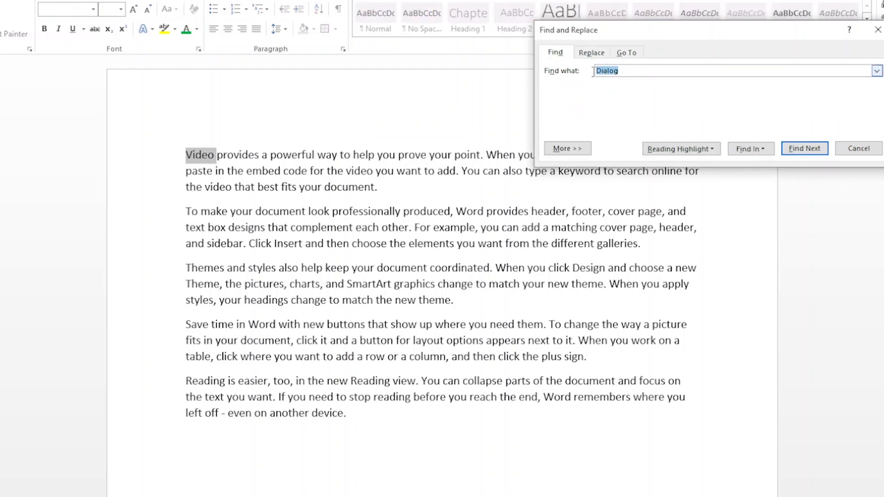
text(Video)
Step through the occurrences of "Video" and continue the search from the beginning of the document
click(796, 153)
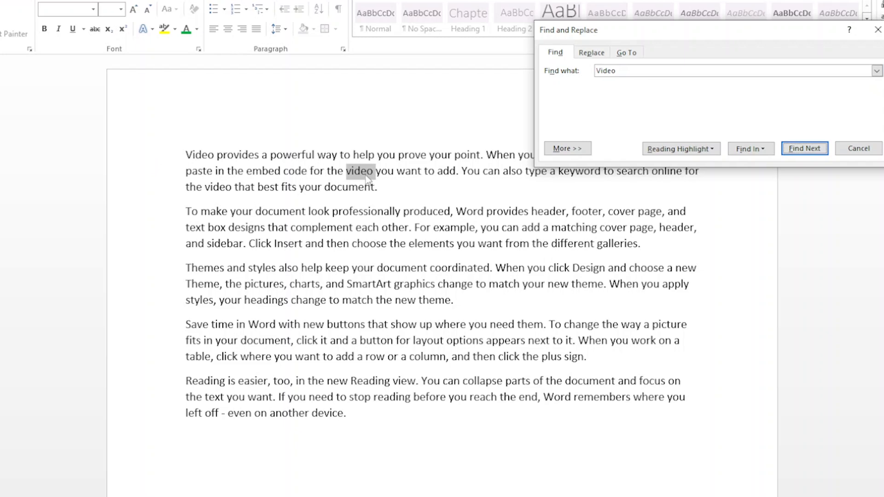
click(809, 150)
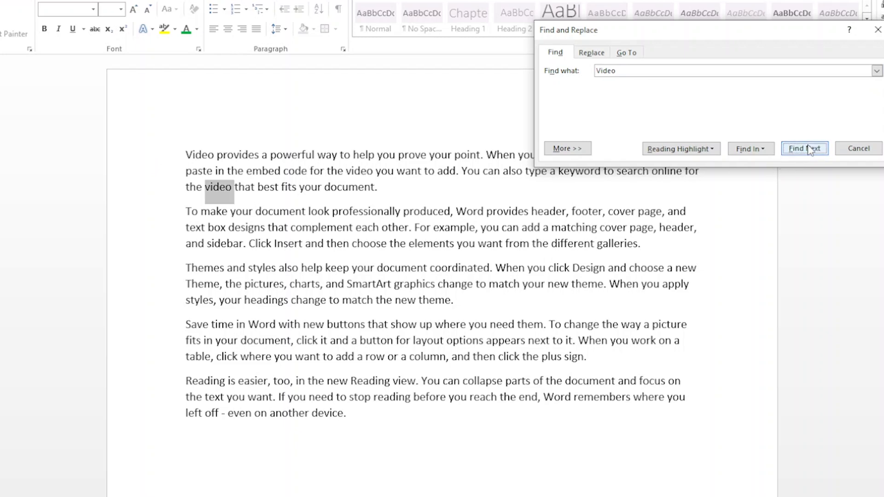
click(809, 150)
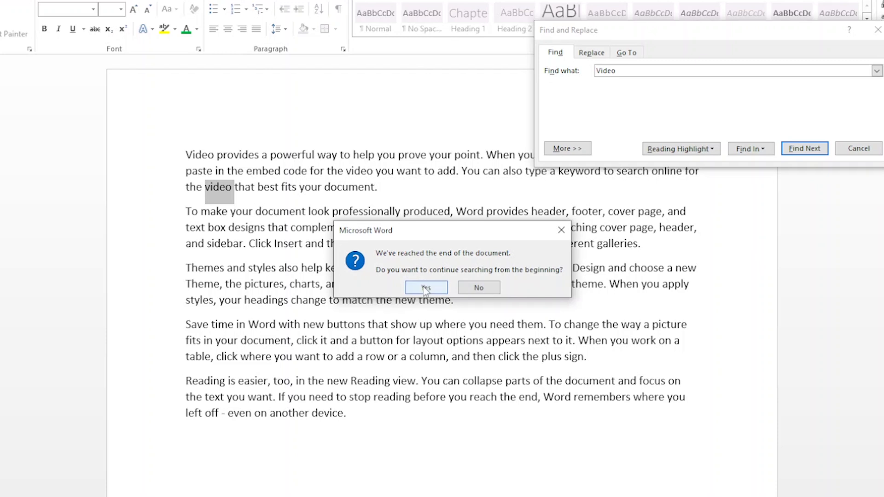
click(425, 288)
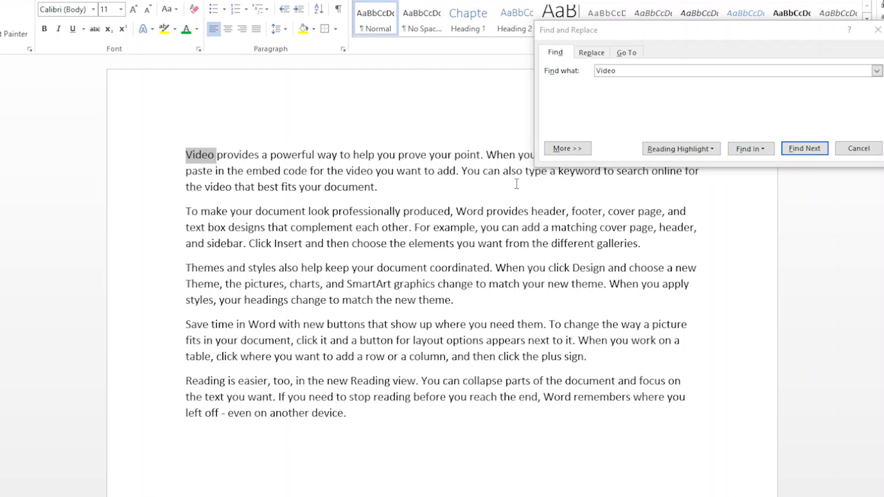
Search for "To", the opening word of the second paragraph, and apply reading highlight to all its occurrences
click(627, 52)
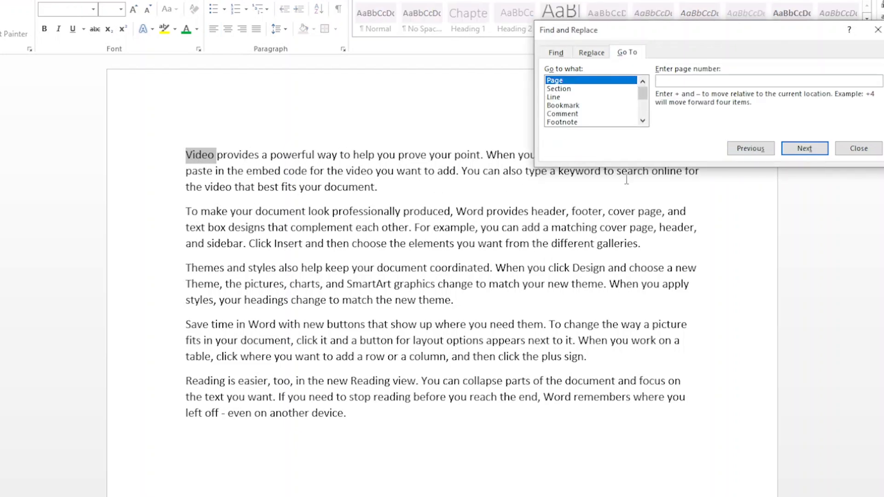
click(234, 166)
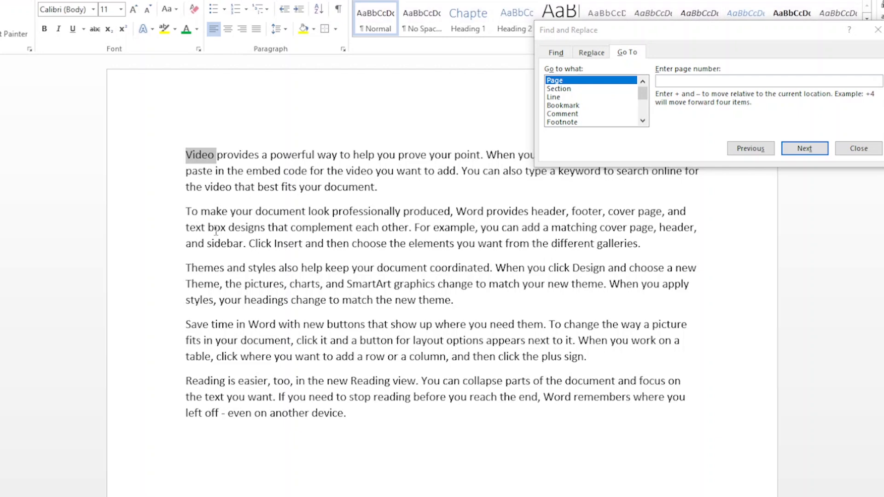
double_click(196, 213)
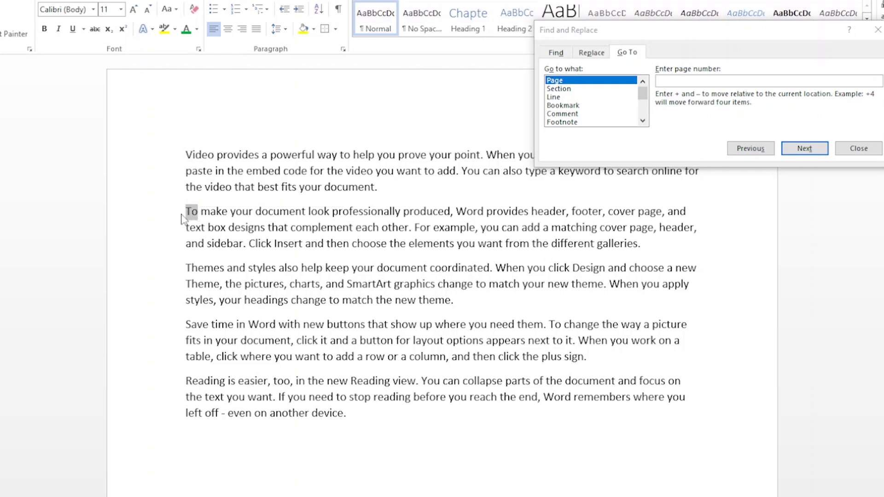
click(591, 52)
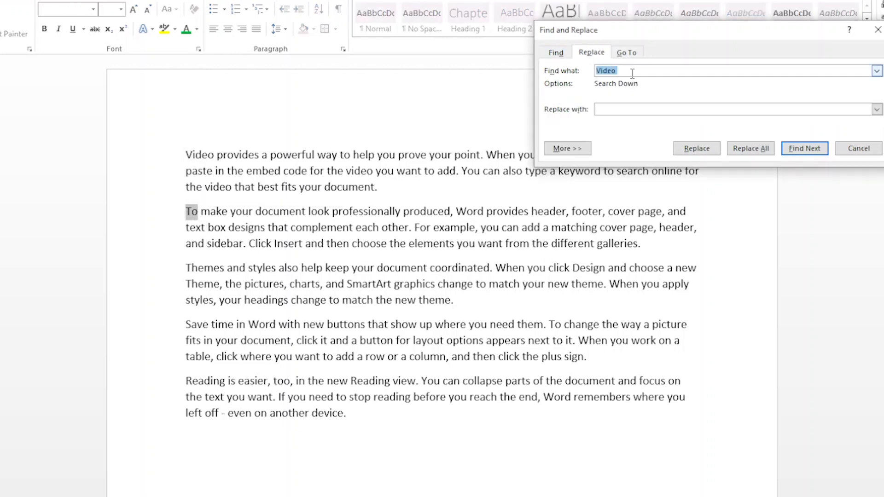
click(647, 74)
drag(647, 73, 581, 79)
text(To)
click(558, 53)
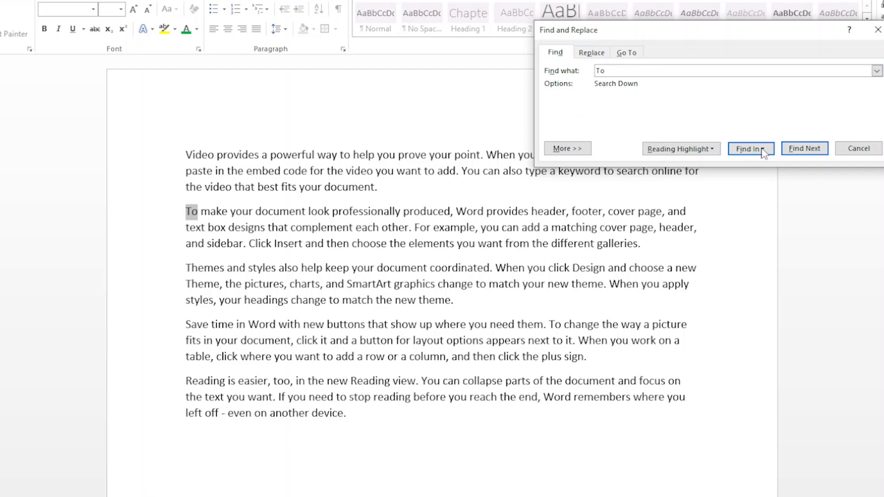
click(690, 149)
click(696, 162)
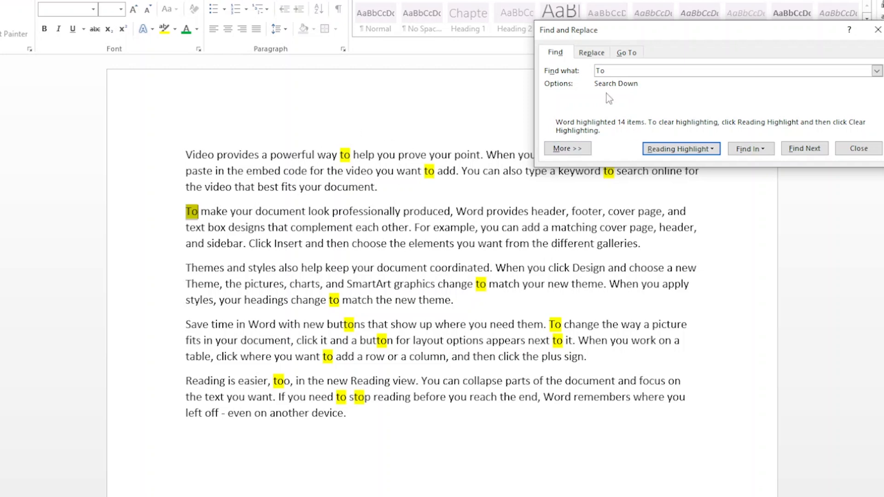
Apply reading highlight to every occurrence of "stop" from the last paragraph, and clear all highlighting in the document
drag(373, 400, 349, 398)
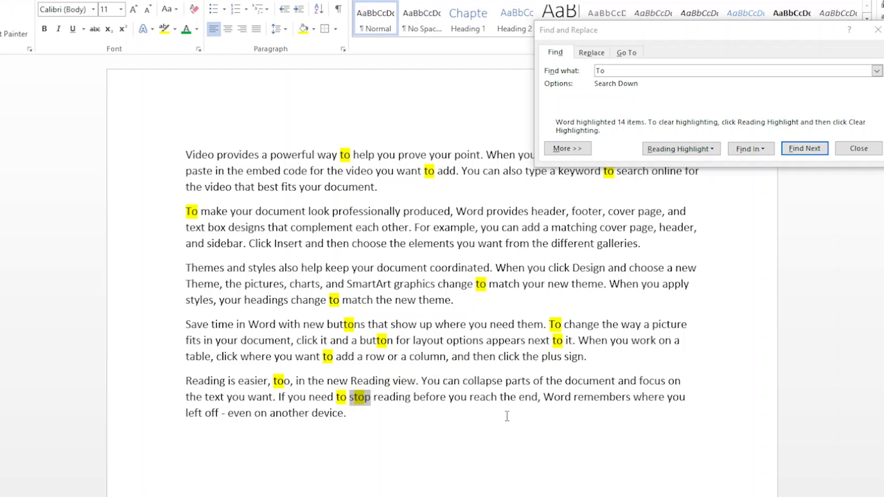
click(609, 70)
drag(609, 70, 588, 74)
text(stop)
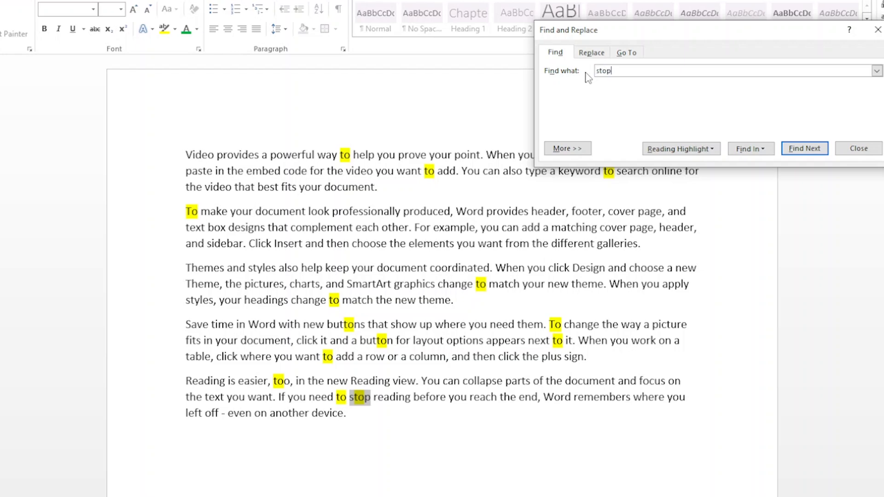
click(697, 150)
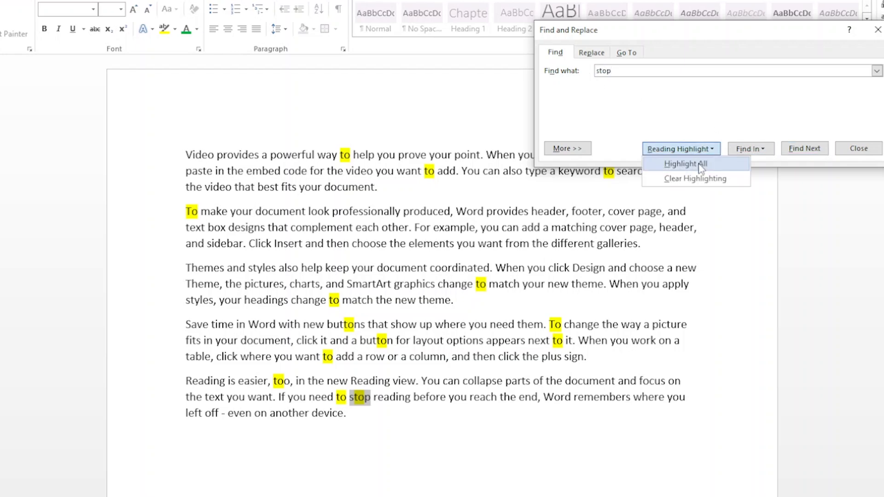
click(700, 164)
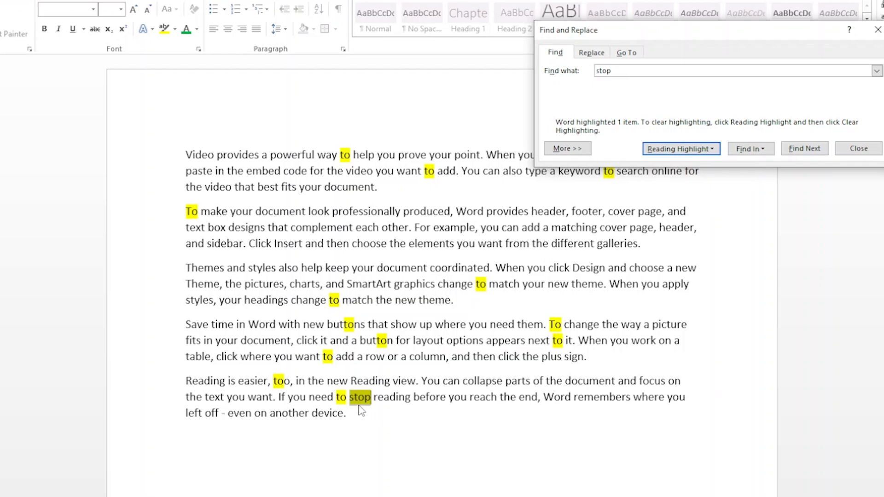
click(681, 149)
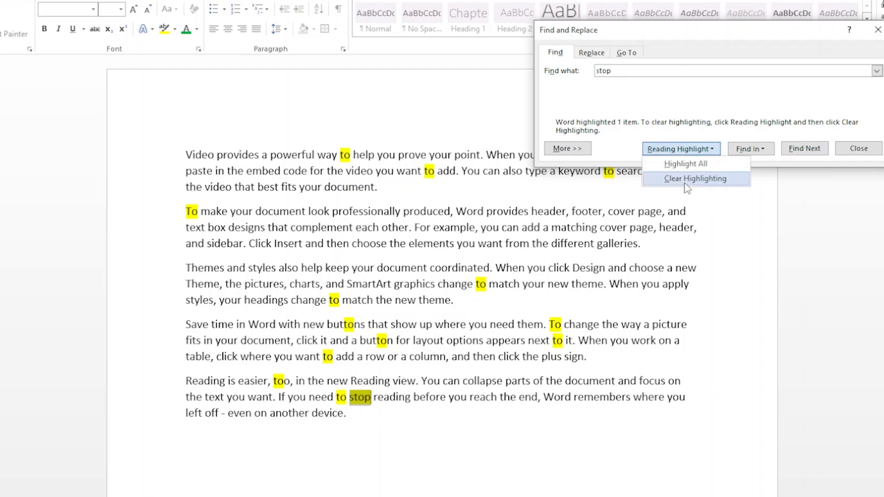
click(687, 180)
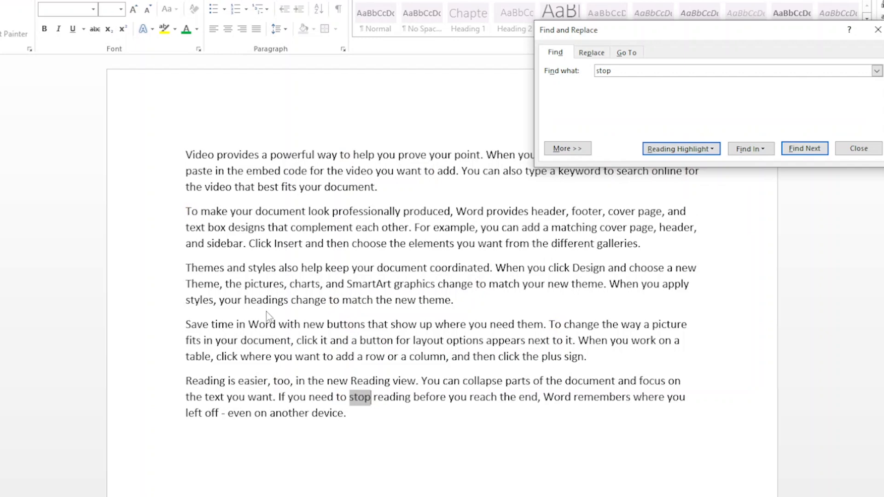
Apply reading highlight to all occurrences of "help" from the first paragraph, and close Find and Replace
click(264, 182)
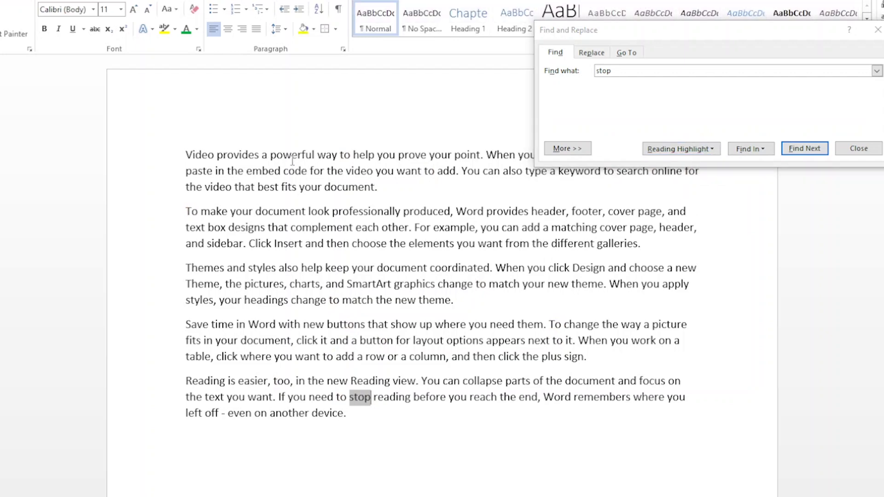
click(359, 155)
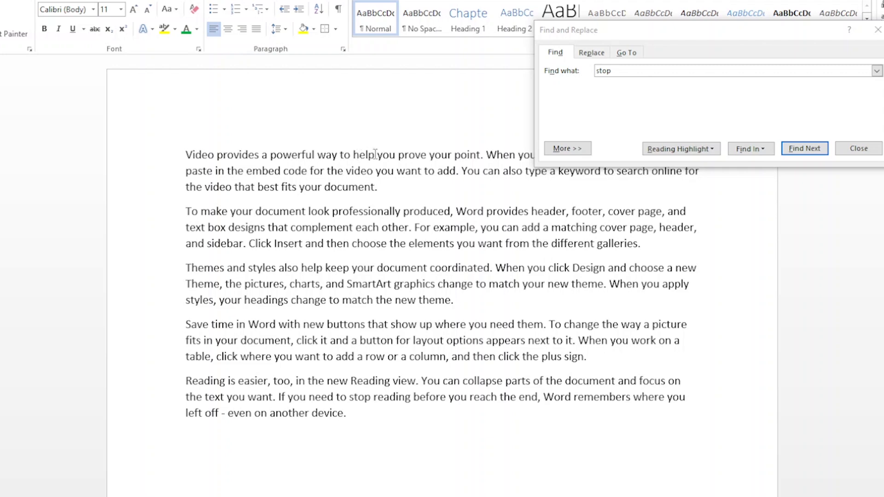
drag(375, 155, 354, 156)
click(552, 75)
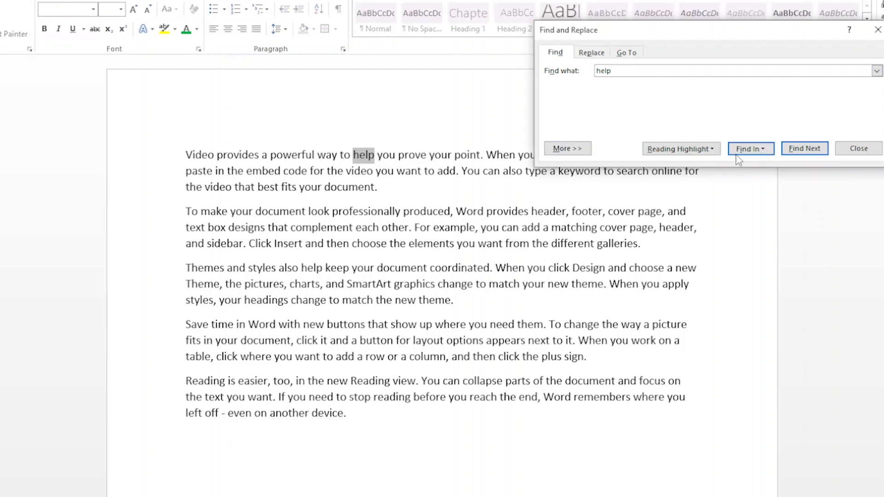
click(681, 149)
click(683, 165)
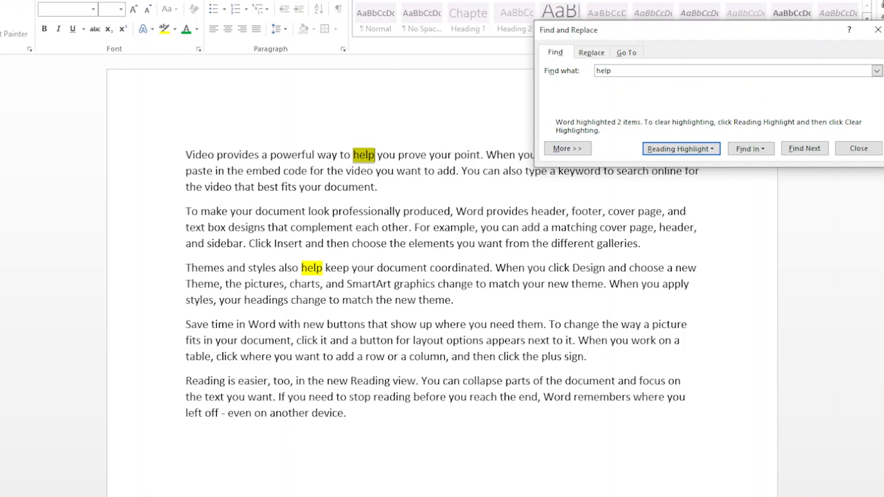
click(858, 148)
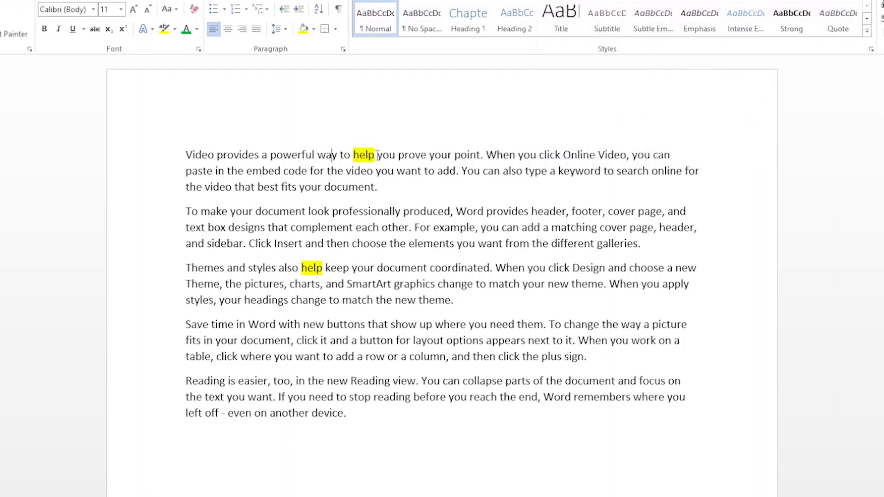
Reopen Find and Replace at its Find options and clear the reading highlight from "help"
click(881, 4)
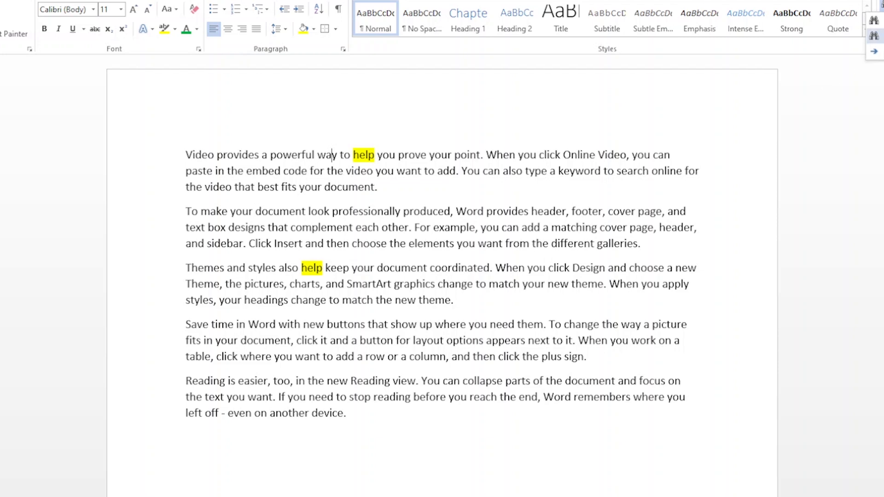
click(874, 52)
click(555, 52)
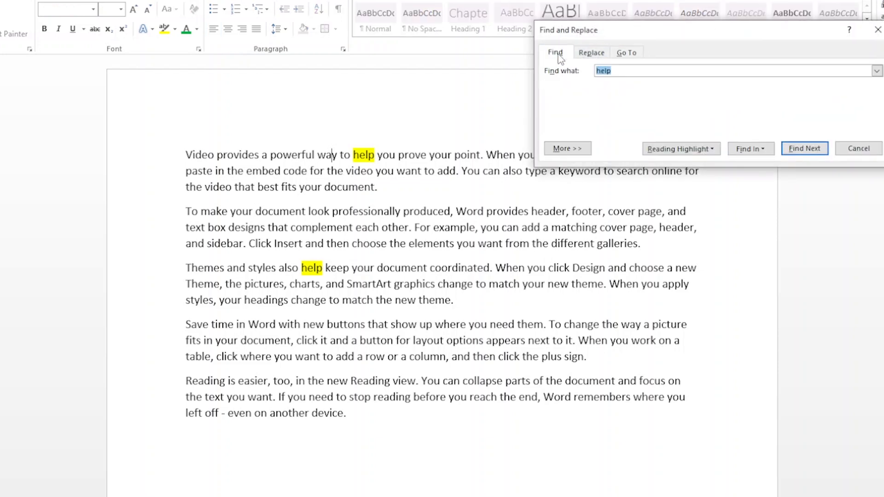
click(681, 149)
click(693, 178)
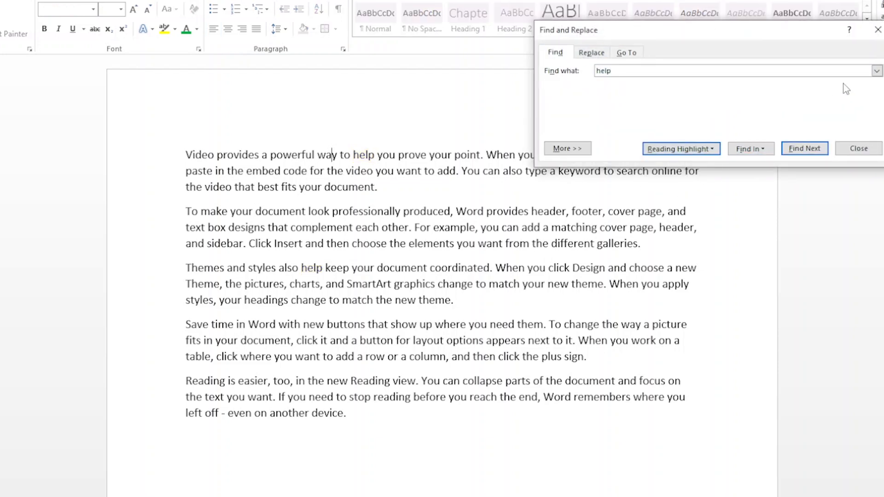
Reopen Find and Replace at its Replace options and paste "Video", copied from the start of the first paragraph, as the search term
click(859, 148)
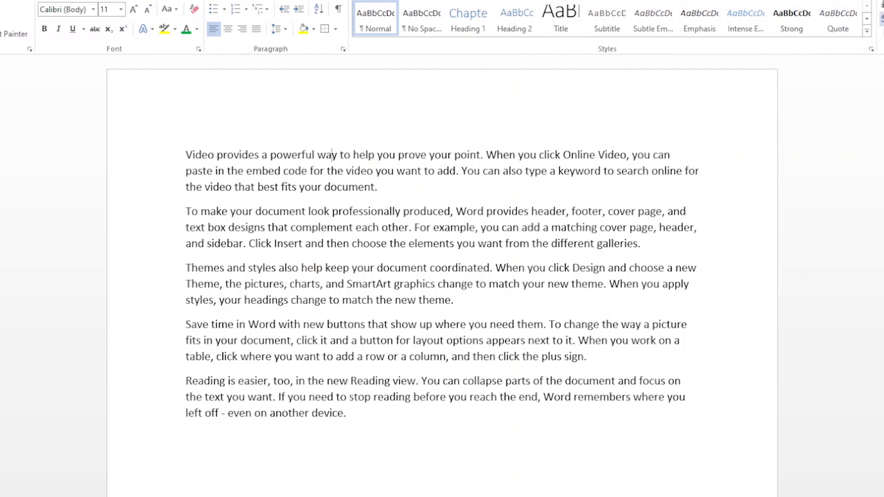
click(881, 33)
drag(625, 80, 697, 81)
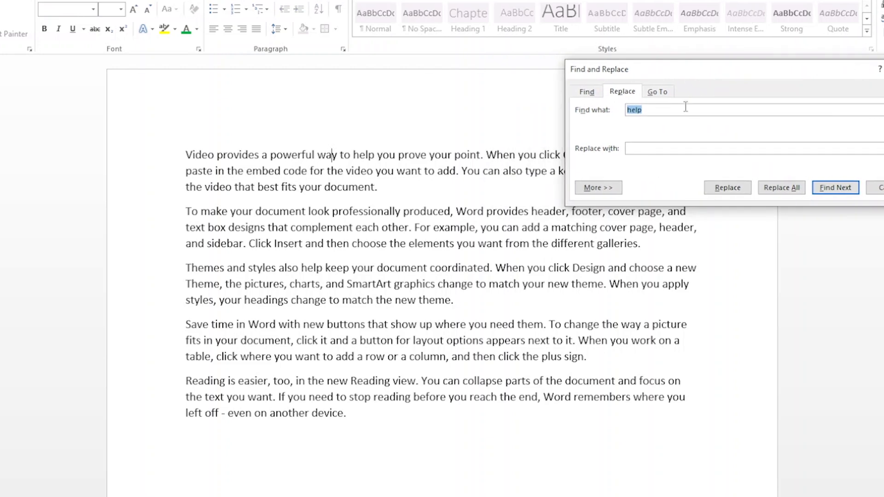
click(660, 110)
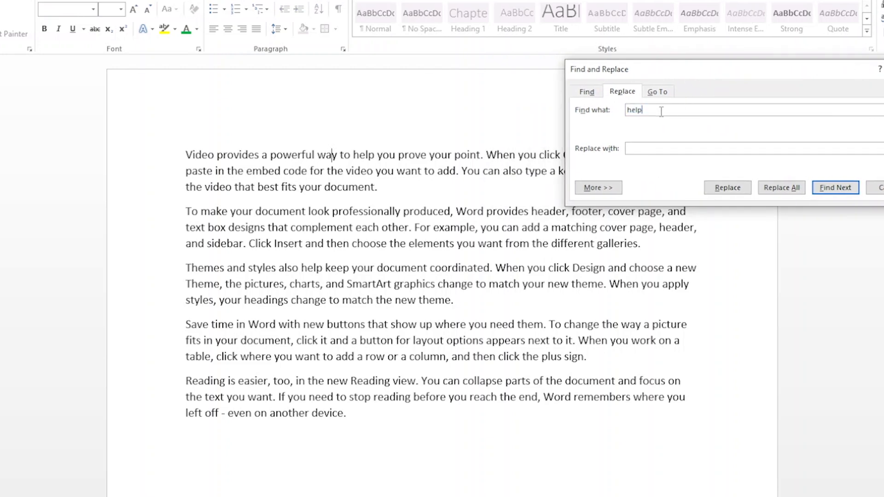
double_click(199, 157)
key(ctrl+c)
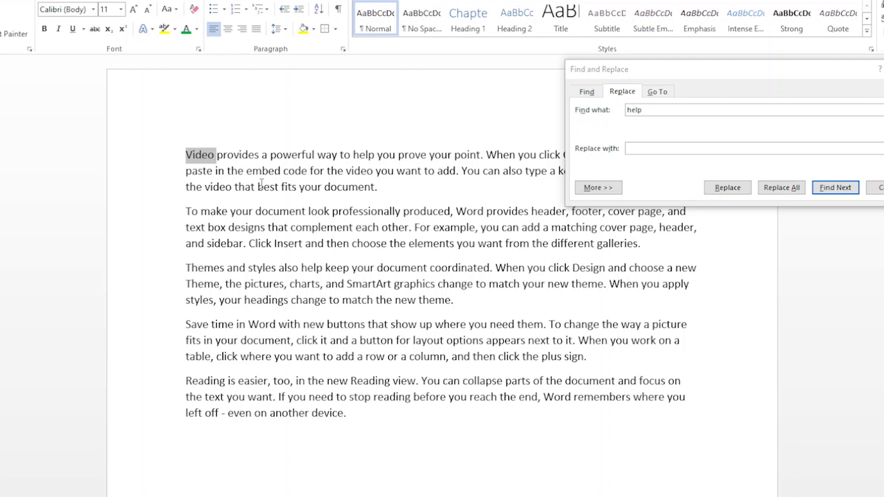
click(651, 103)
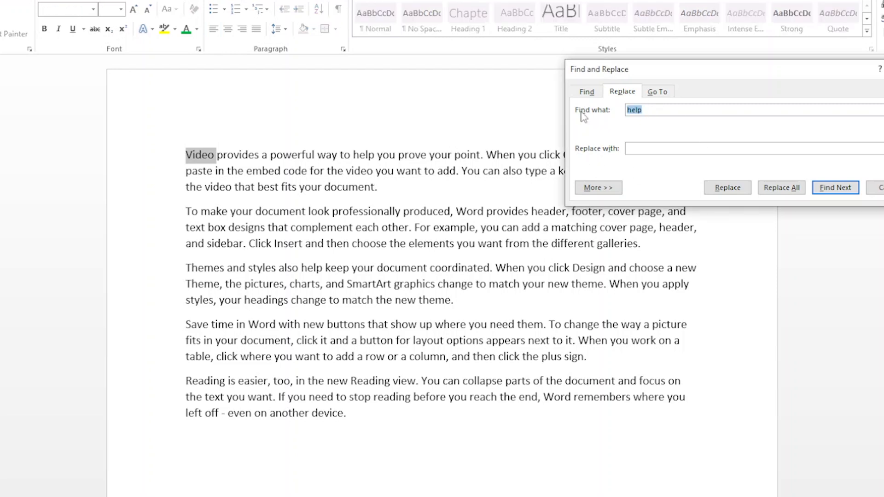
key(ctrl+v)
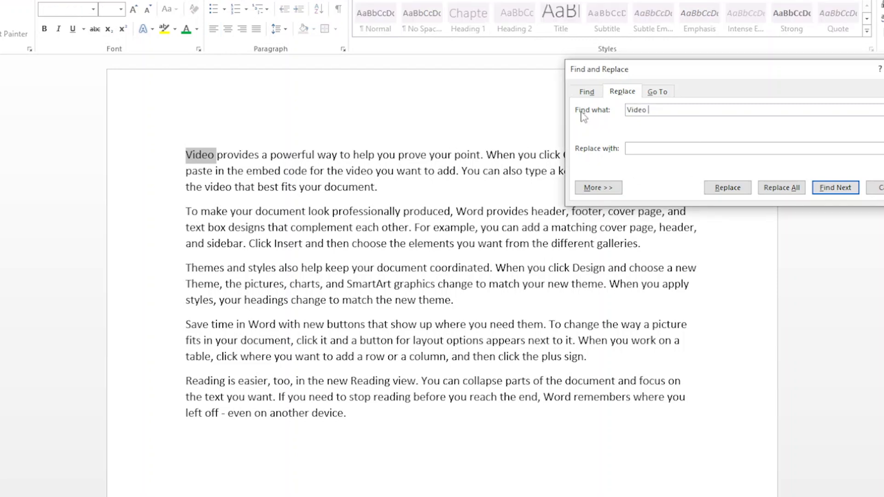
Go through the occurrences of "Video" one by one, continuing the search from the beginning of the document
click(844, 195)
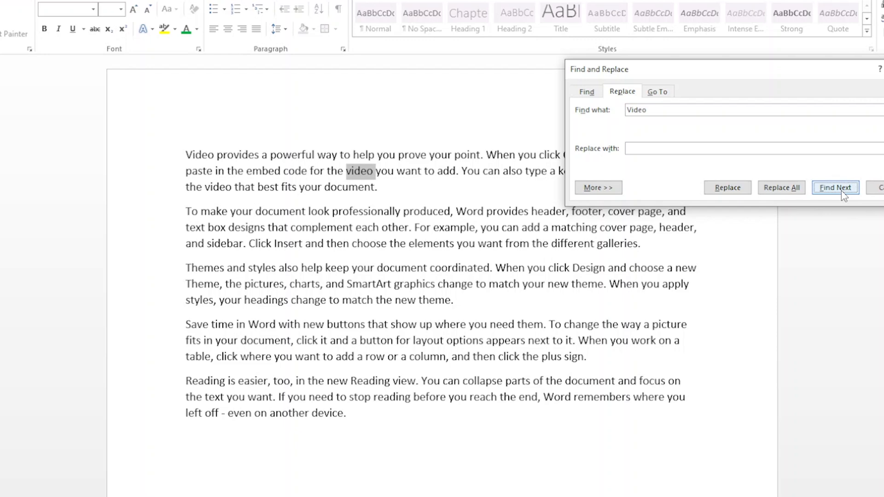
click(844, 195)
click(844, 193)
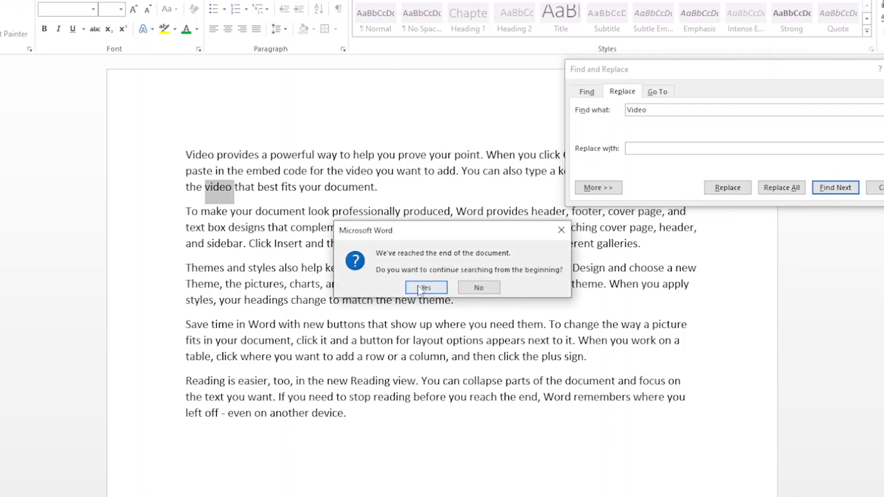
click(425, 287)
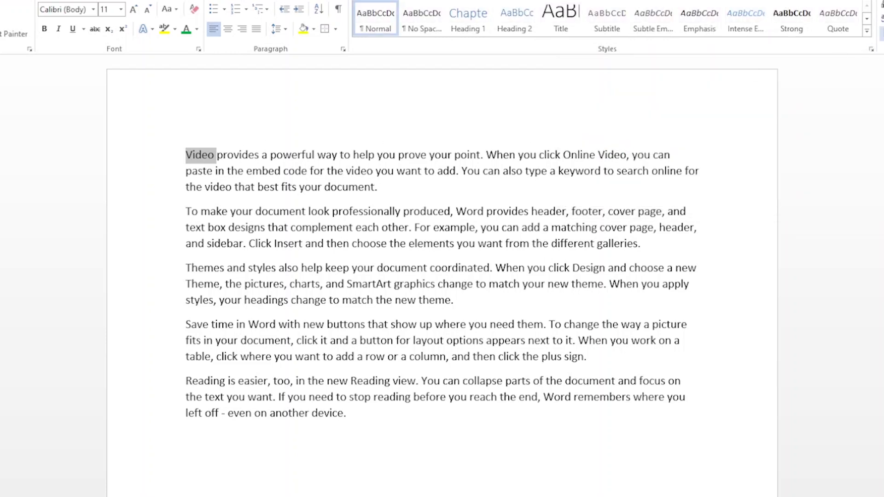
Replace all occurrences of "Video" with "555" throughout the document and close Find and Replace
key(ctrl+h)
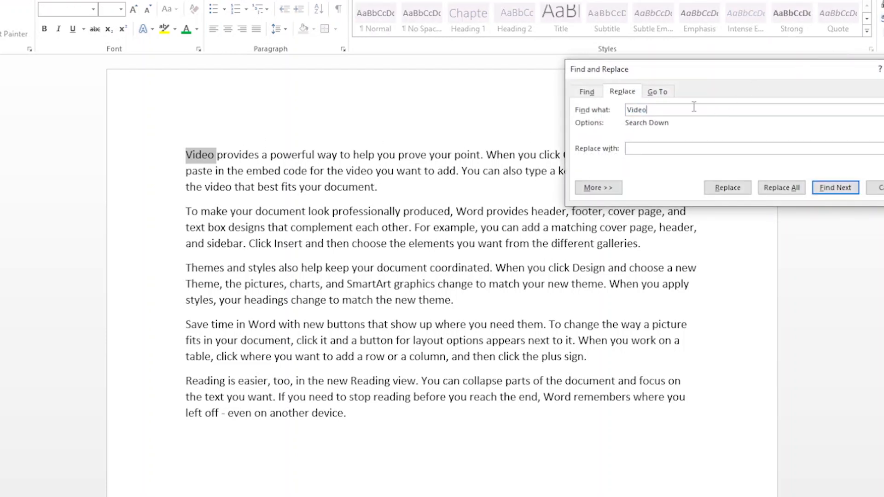
key(End)
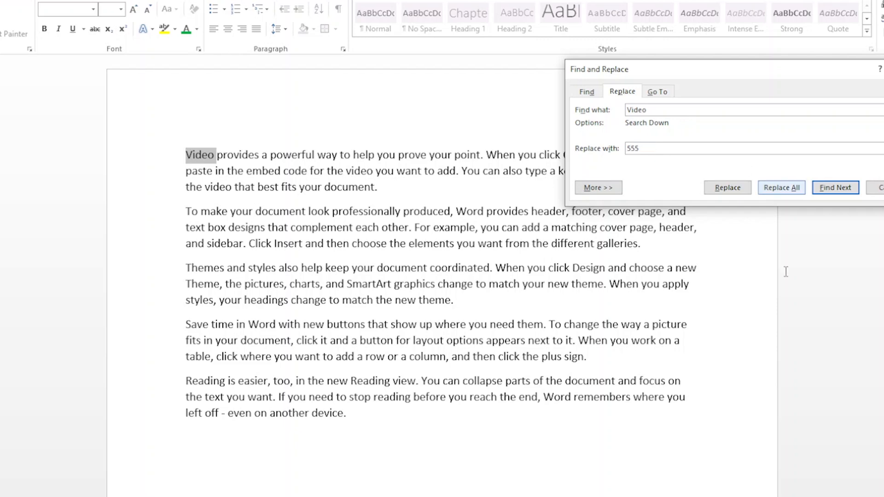
click(782, 189)
click(781, 189)
click(426, 288)
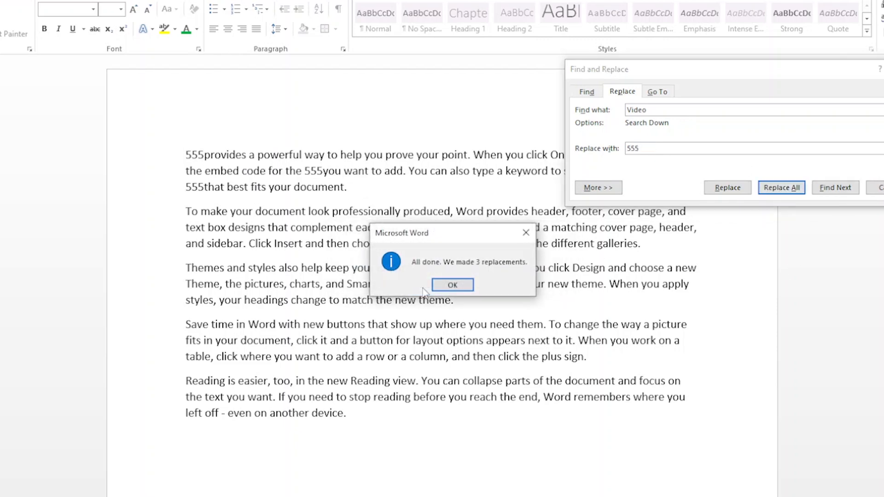
click(451, 284)
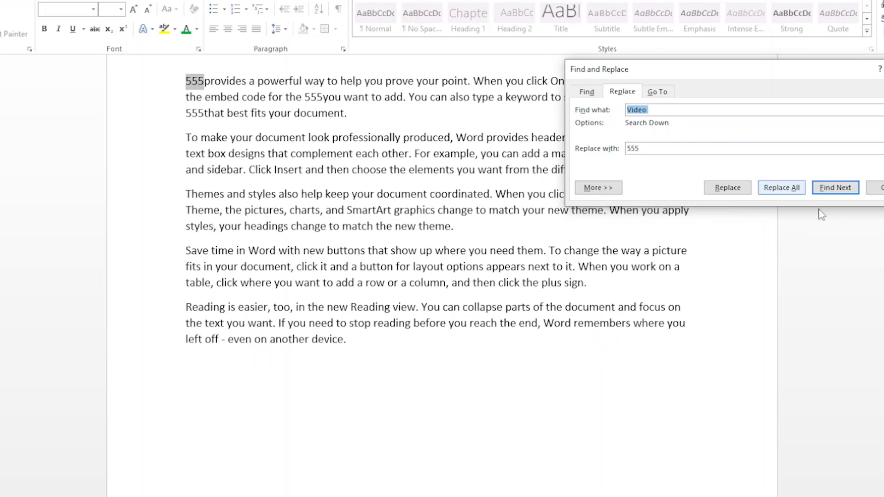
click(877, 187)
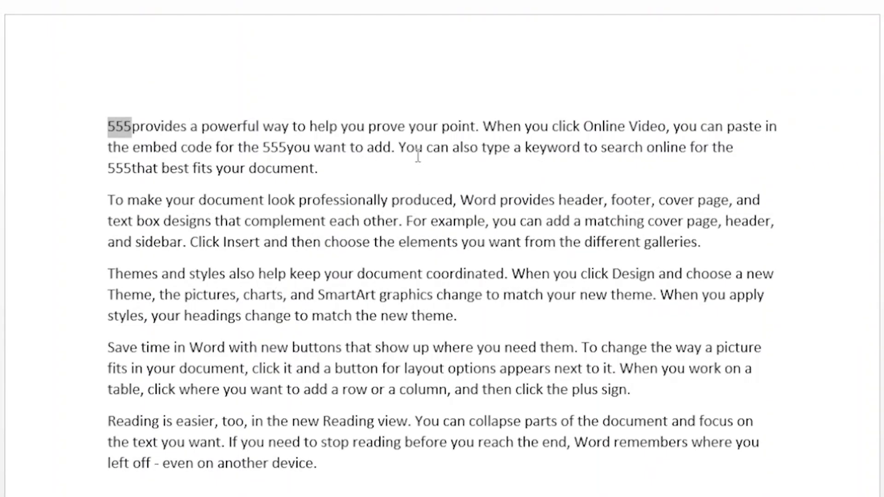
click(124, 129)
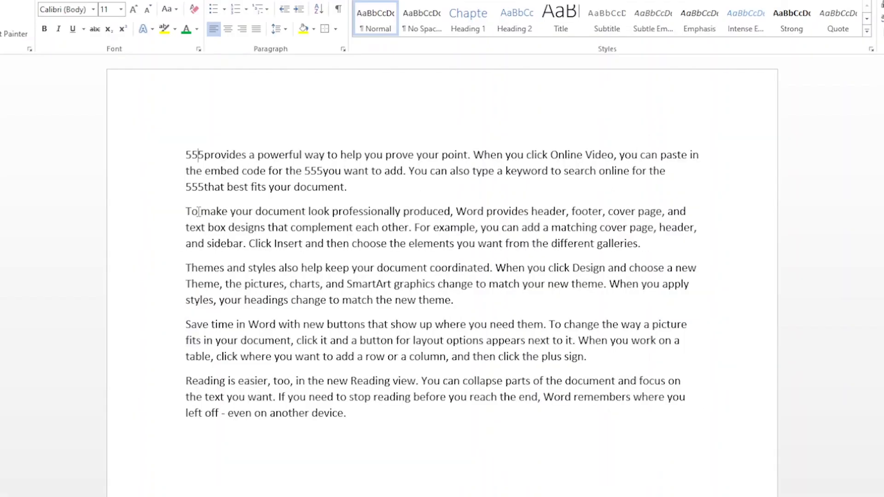
Search for "To", taken from the start of the second paragraph, and apply reading highlight to all its occurrences
drag(199, 211, 186, 213)
key(ctrl+h)
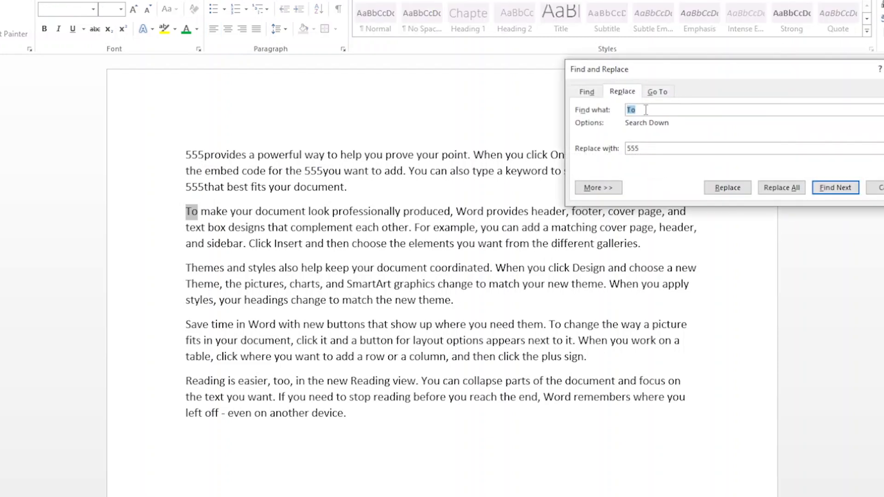
click(662, 110)
click(584, 93)
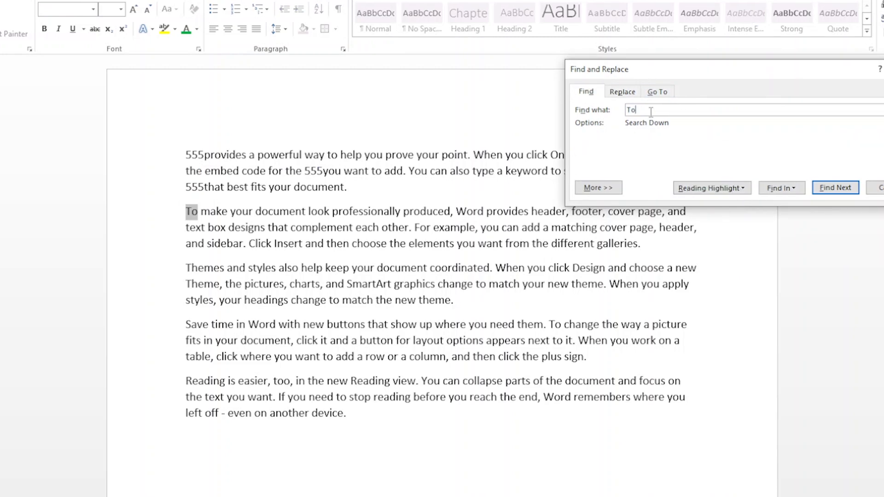
click(712, 188)
click(705, 201)
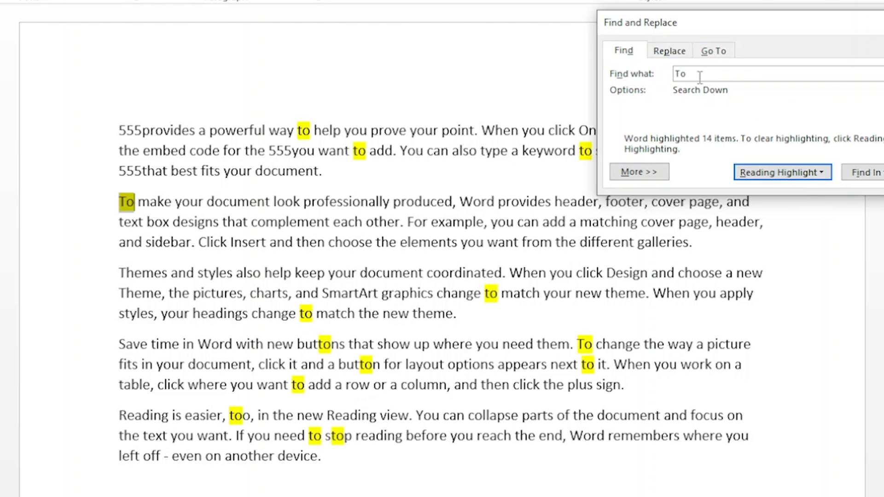
Replace all occurrences of "To" with "000" and close Find and Replace
click(670, 51)
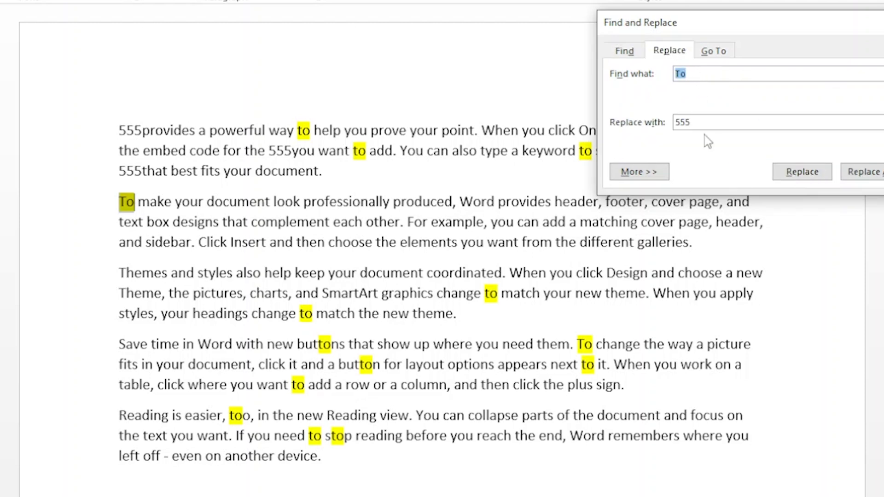
click(722, 122)
drag(723, 122, 607, 123)
text(000)
click(863, 172)
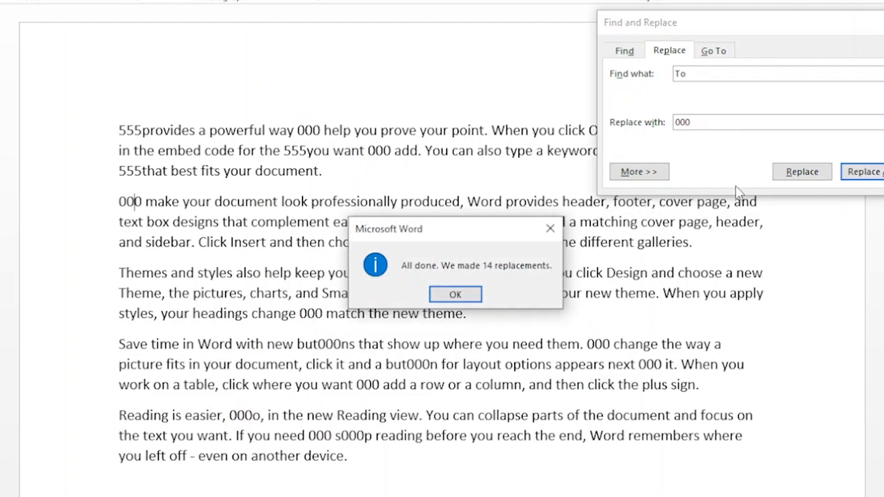
click(454, 295)
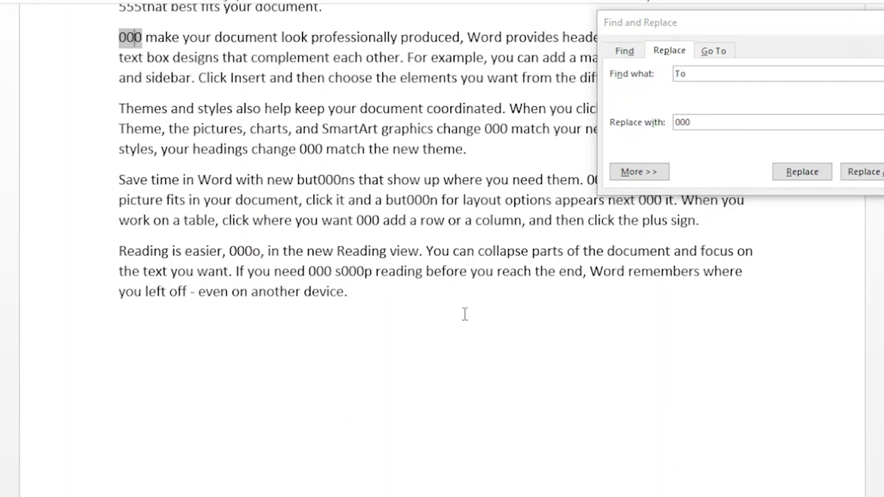
scroll(421, 326, up, 3)
scroll(537, 454, up, 1)
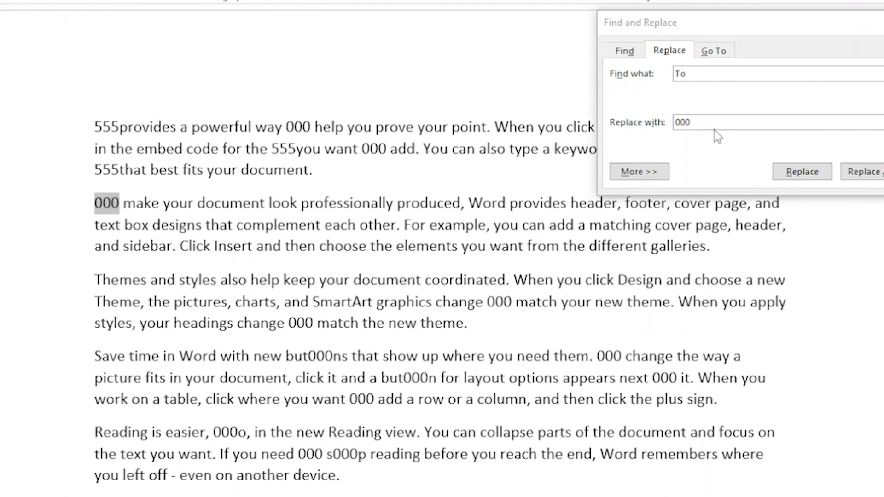
click(883, 172)
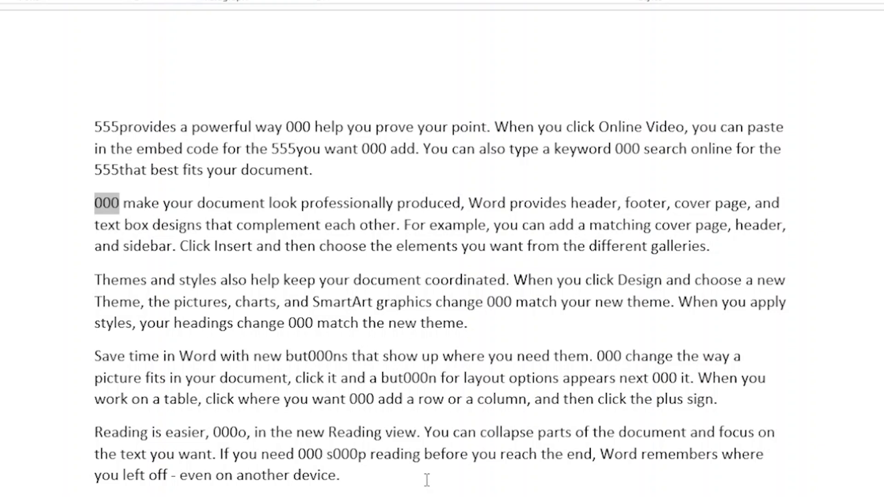
Undo the replacement of "To" with "000" and redo it
key(ctrl+z)
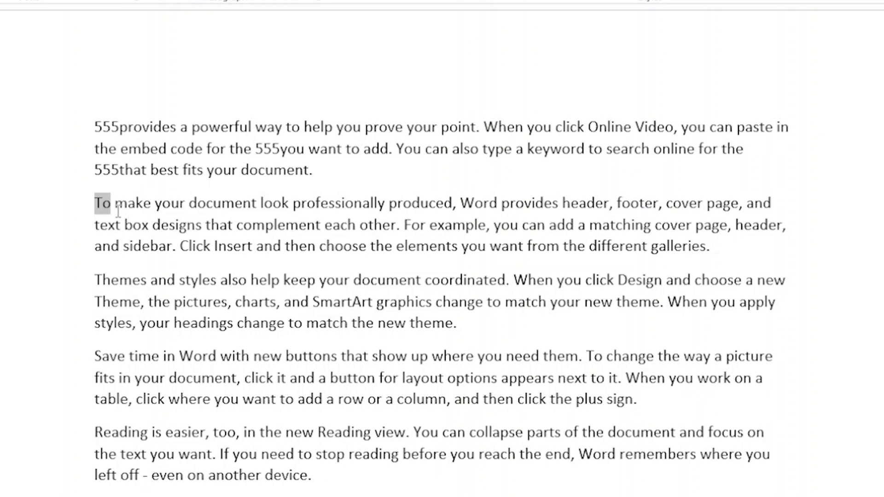
key(ctrl+y)
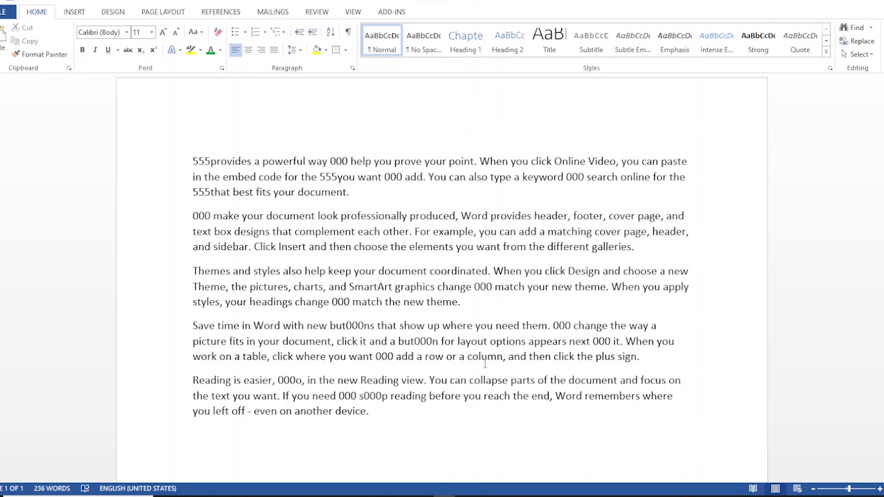
Select and deselect the text of all five paragraphs, and check the options of the Select command
scroll(479, 355, down, 4)
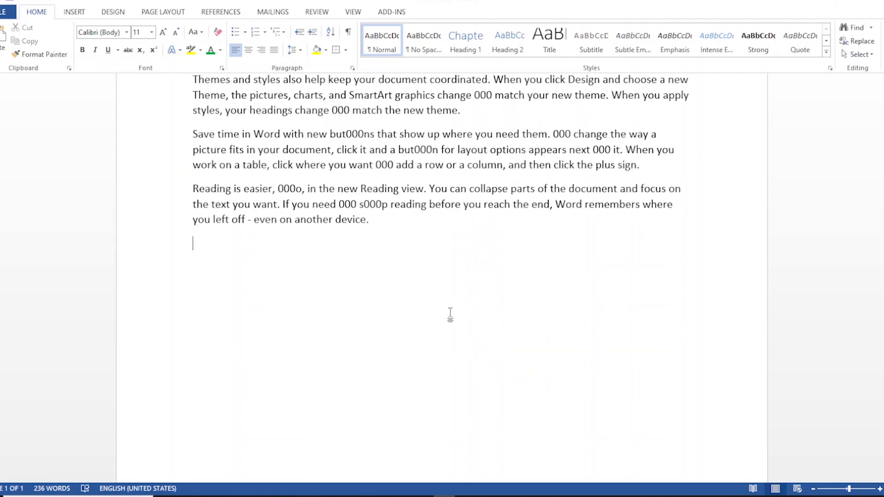
scroll(447, 313, up, 4)
scroll(446, 313, down, 2)
drag(387, 299, 171, 70)
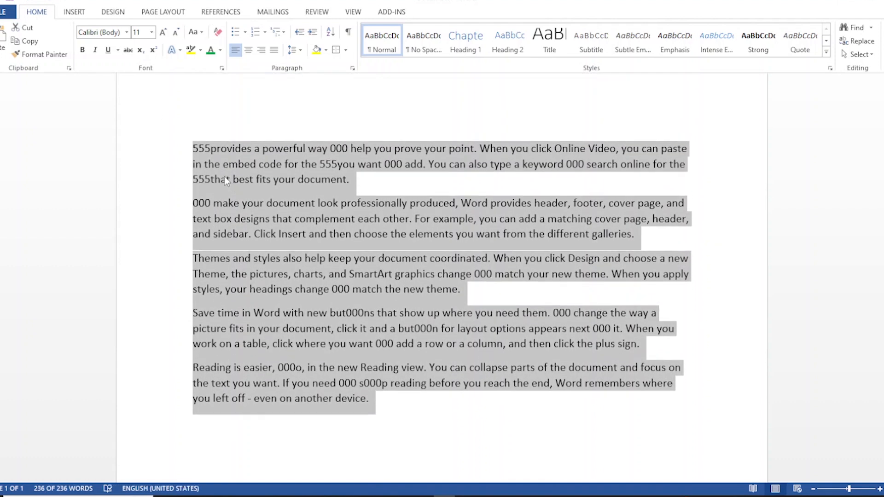
drag(385, 399, 176, 143)
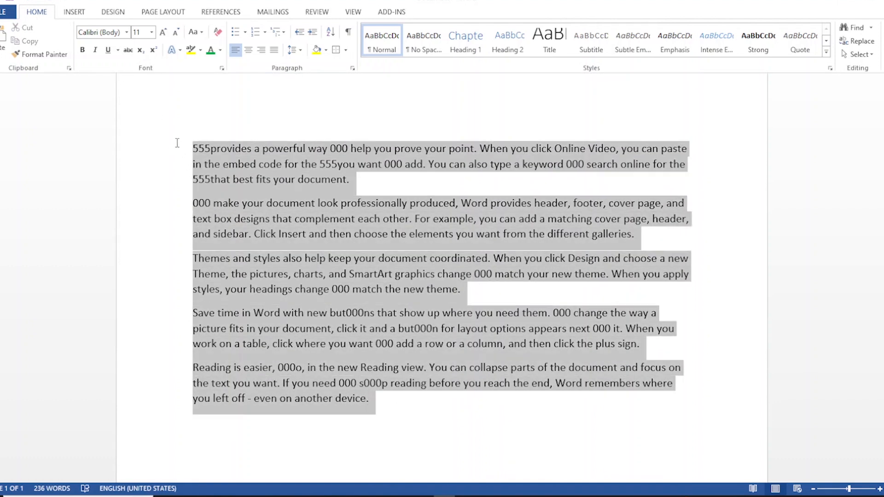
click(412, 422)
scroll(412, 422, down, 2)
click(870, 56)
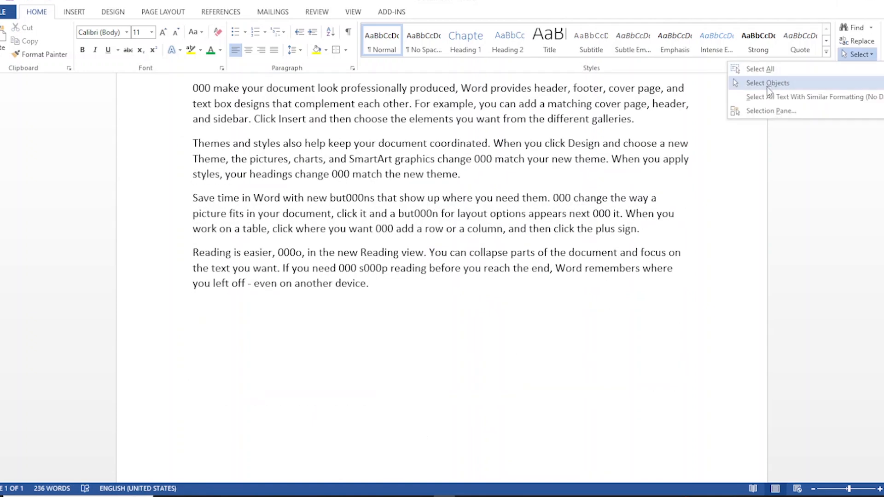
click(488, 370)
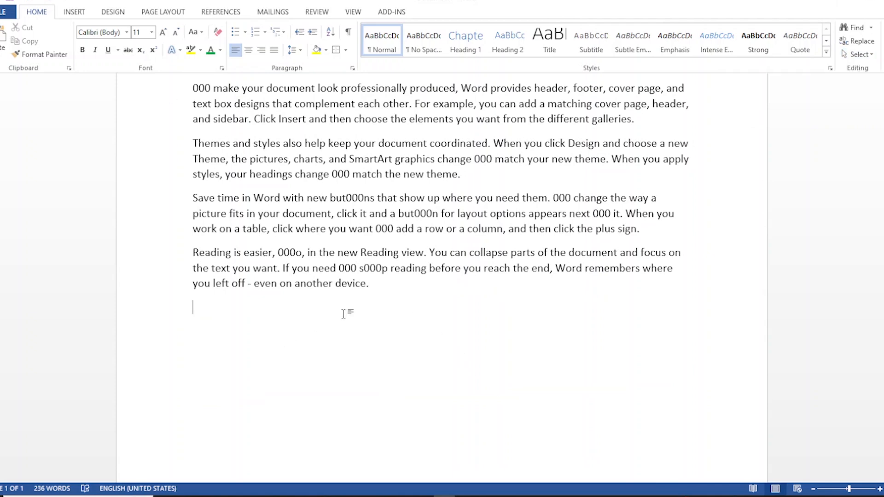
Draw a half frame shape about 1.16" wide and 0.63" high below the last paragraph, and place a copy diagonally below it
click(74, 12)
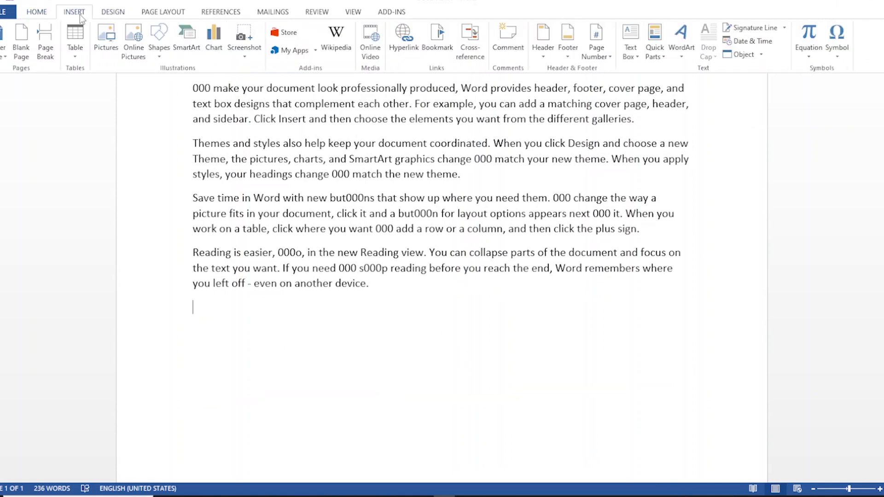
click(165, 40)
click(153, 80)
drag(300, 337, 390, 386)
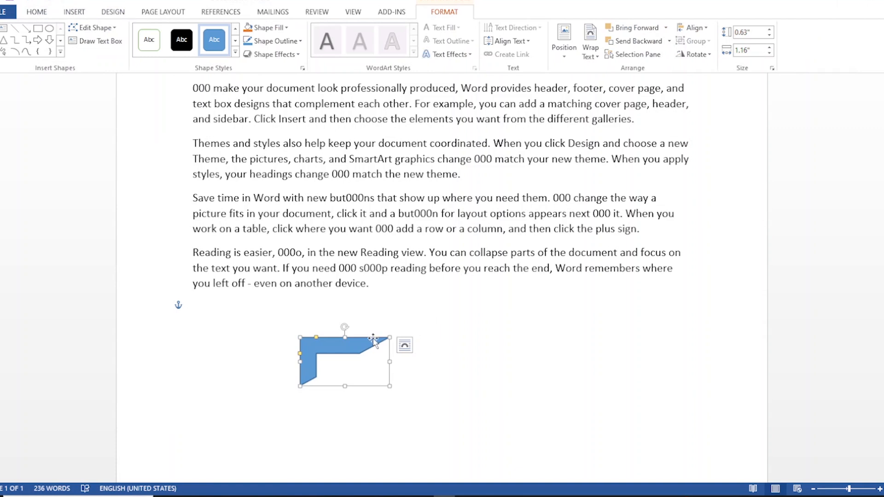
drag(330, 350, 384, 381)
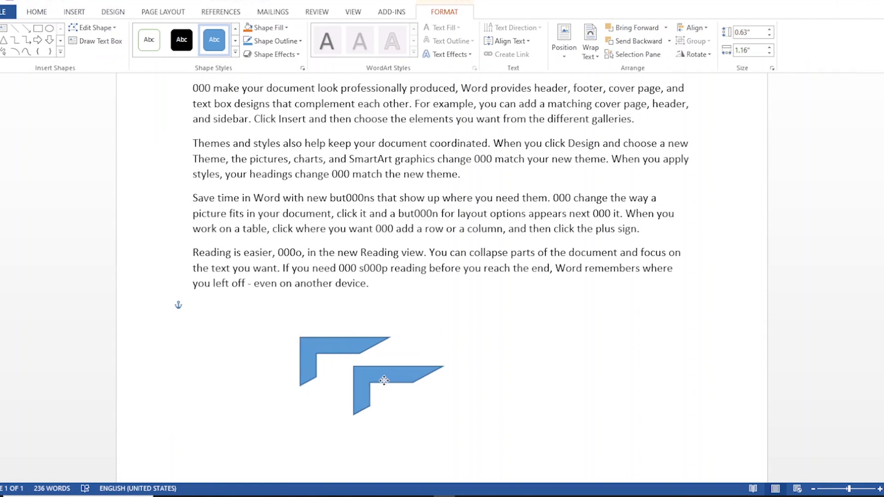
Draw a down arrow about 0.52" wide and 1.27" high beside the two half frames
click(50, 40)
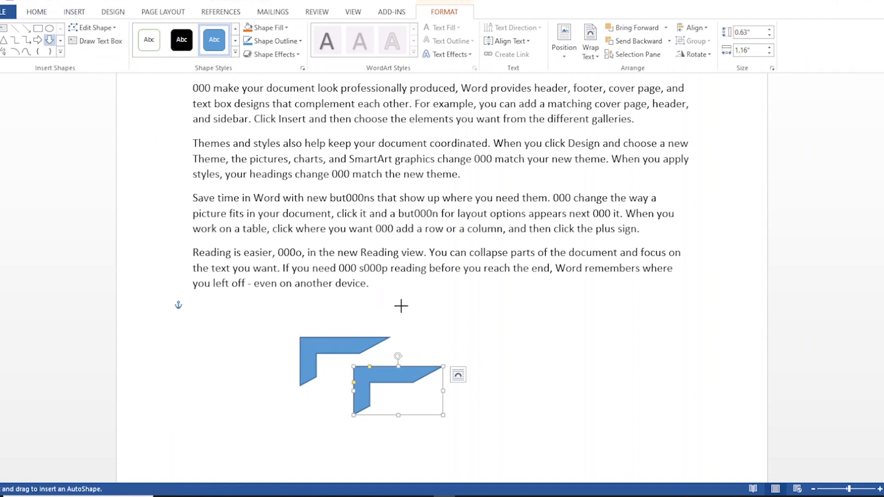
mouse_move(401, 305)
mouse_down()
mouse_move(444, 405)
mouse_move(460, 388)
mouse_move(494, 386)
mouse_up()
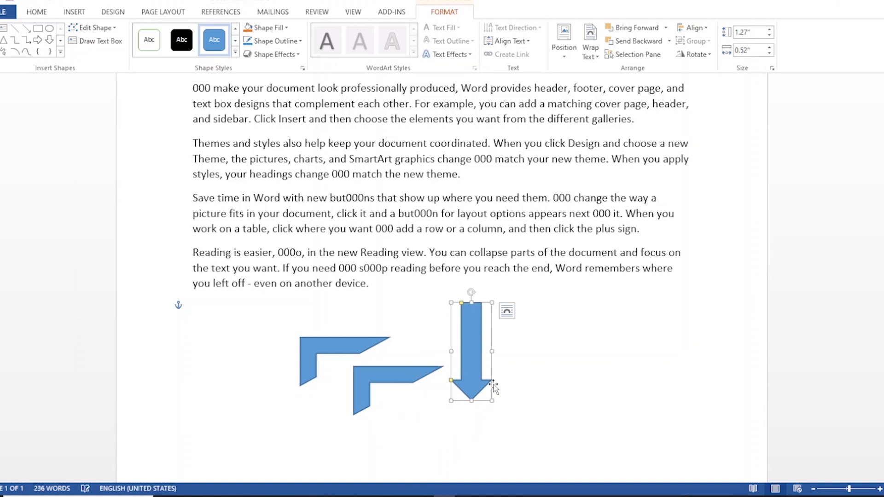
Draw a rounded rectangle about 1.09" wide and 2.42" high below the half frames, copy it to its right, and copy the down arrow to its left
scroll(493, 387, down, 1)
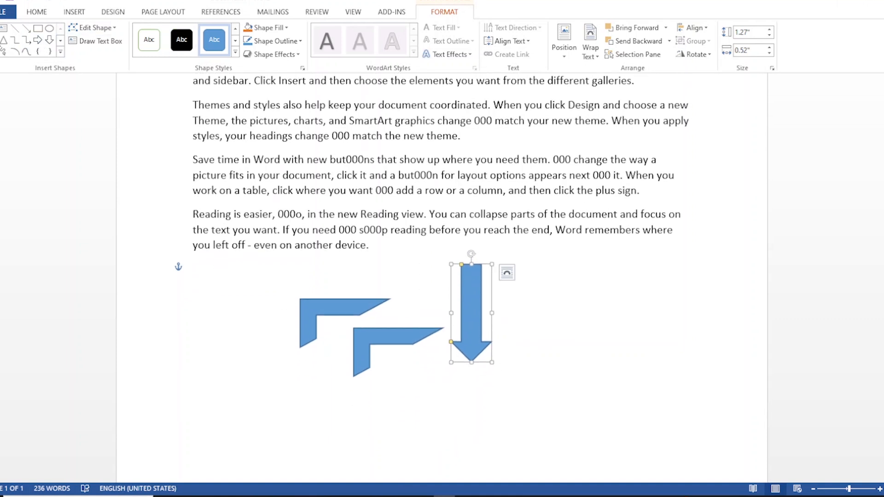
mouse_move(306, 381)
mouse_down()
mouse_move(365, 457)
mouse_move(396, 466)
mouse_up()
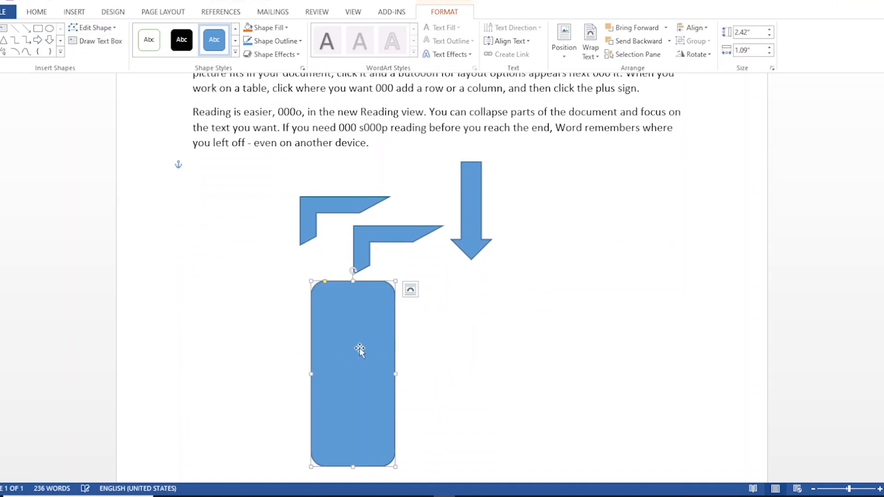
drag(359, 350, 498, 340)
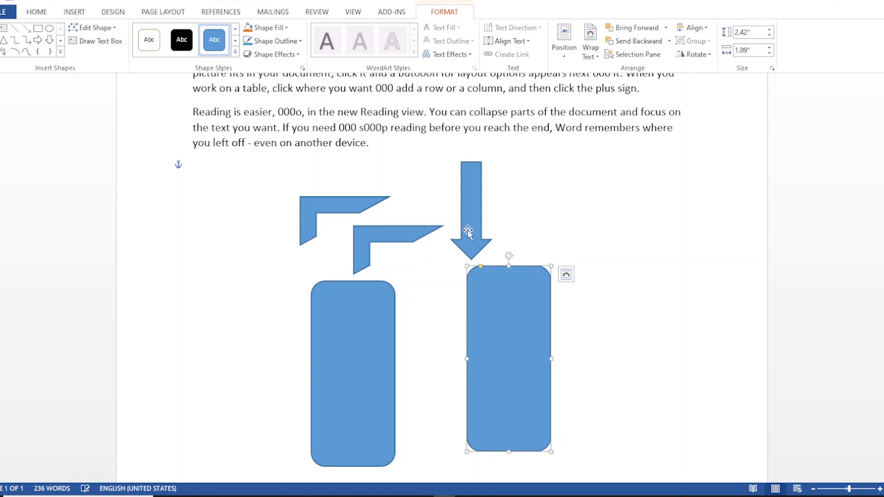
drag(468, 233, 221, 362)
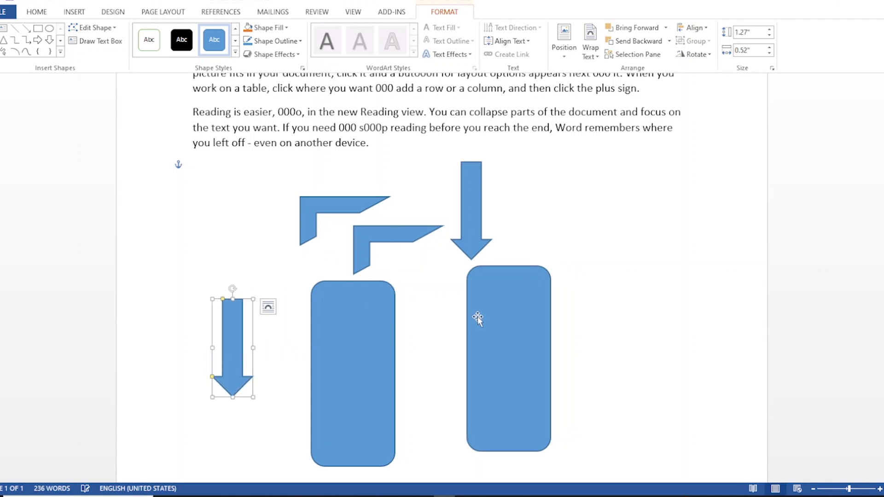
click(646, 446)
Try to select the shapes together by sweeping the ordinary text pointer across the area around them
drag(249, 177, 267, 367)
scroll(535, 460, down, 4)
click(610, 404)
scroll(613, 406, down, 3)
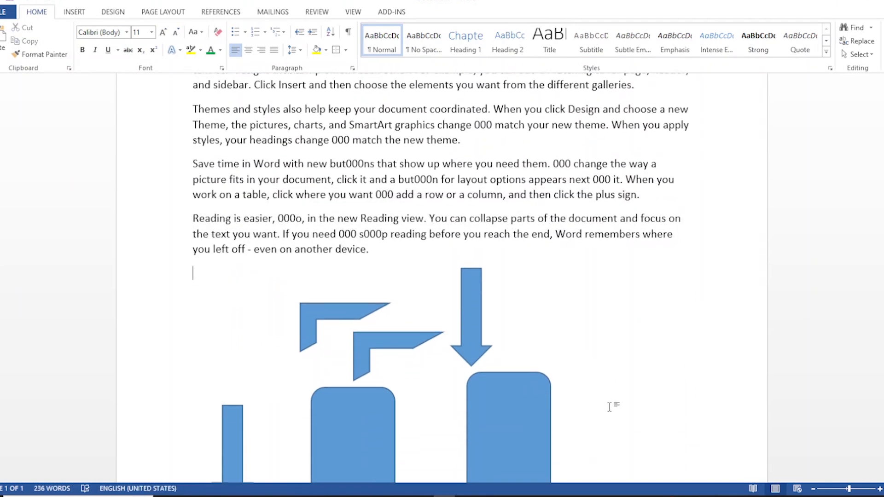
Select individual shapes one at a time, and add the rounded rectangle below to the upper half frame's selection
click(526, 338)
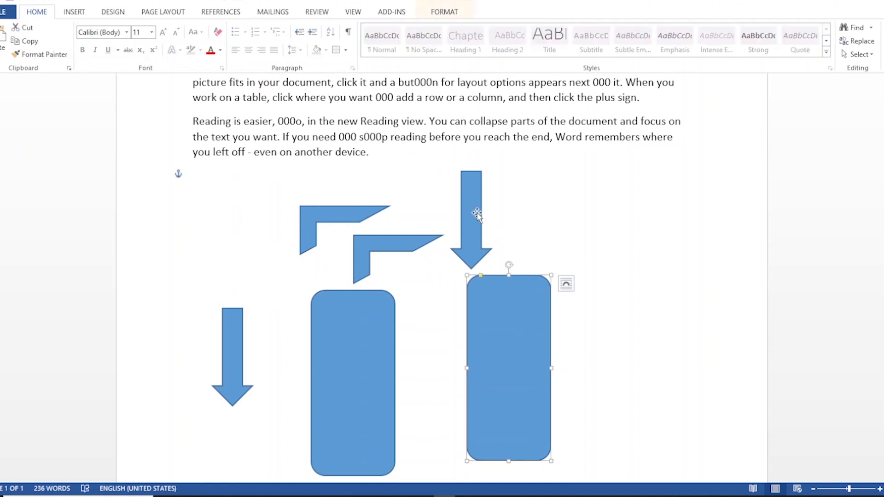
click(473, 213)
click(371, 285)
click(371, 297)
click(331, 214)
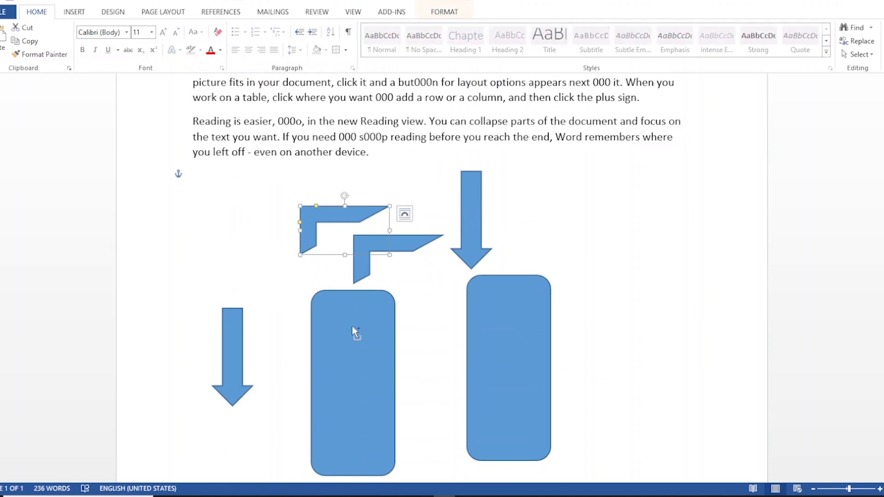
shift+click(352, 326)
Sweep across the paragraph text, select the entire document including its shapes, and clear the selection
drag(677, 161, 377, 420)
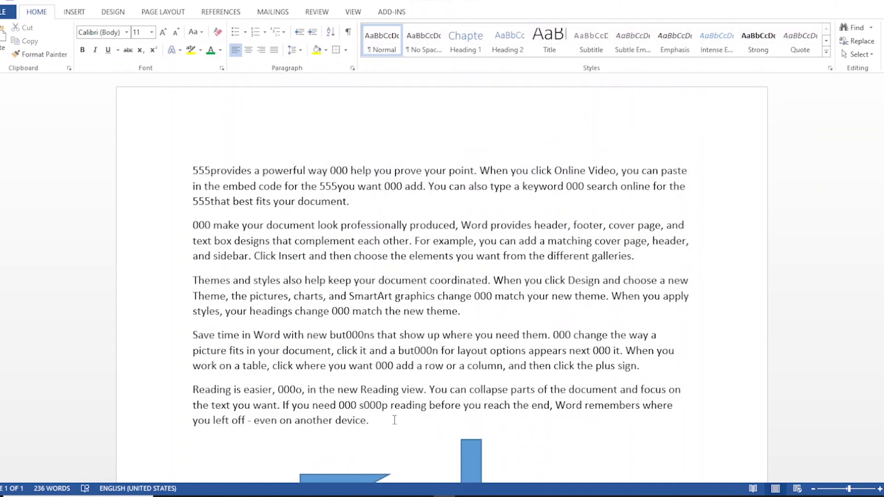
key(ctrl+a)
scroll(563, 417, down, 6)
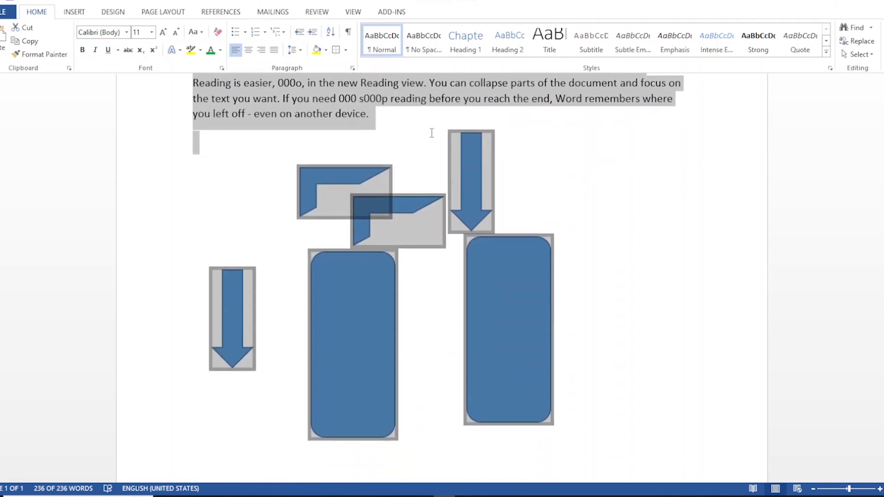
click(645, 199)
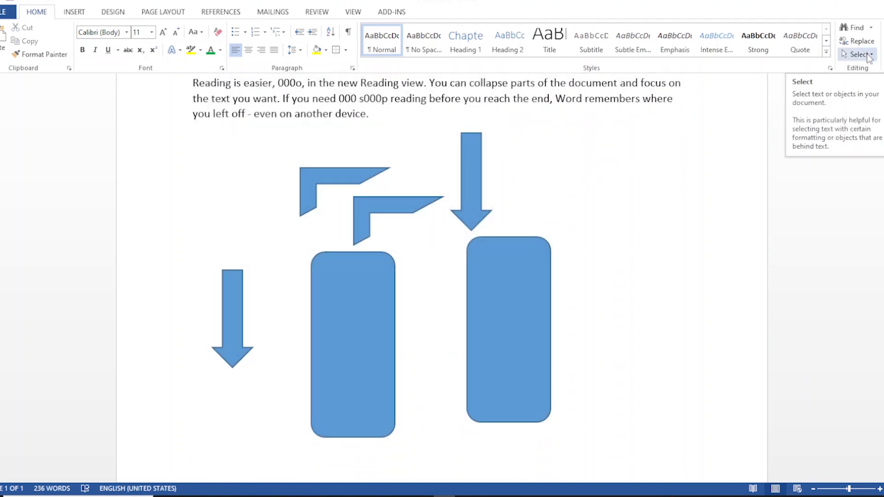
Select all text and shapes with the Select All option, and deselect them
click(869, 55)
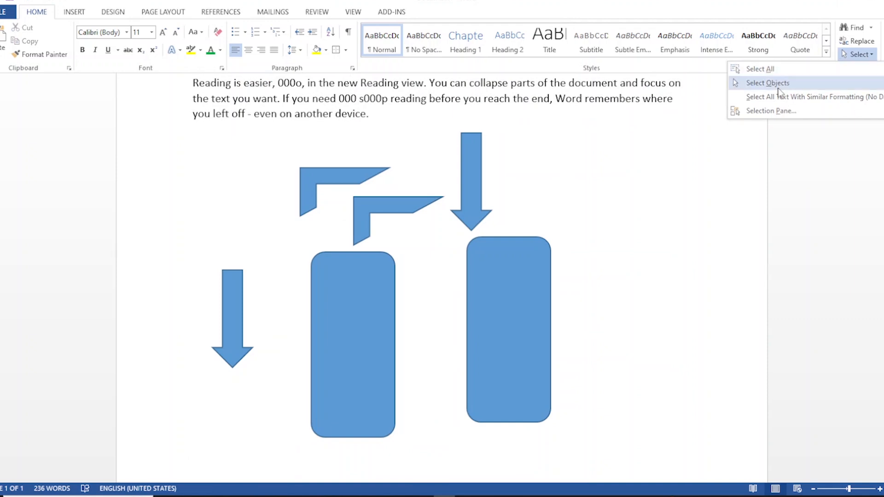
click(777, 69)
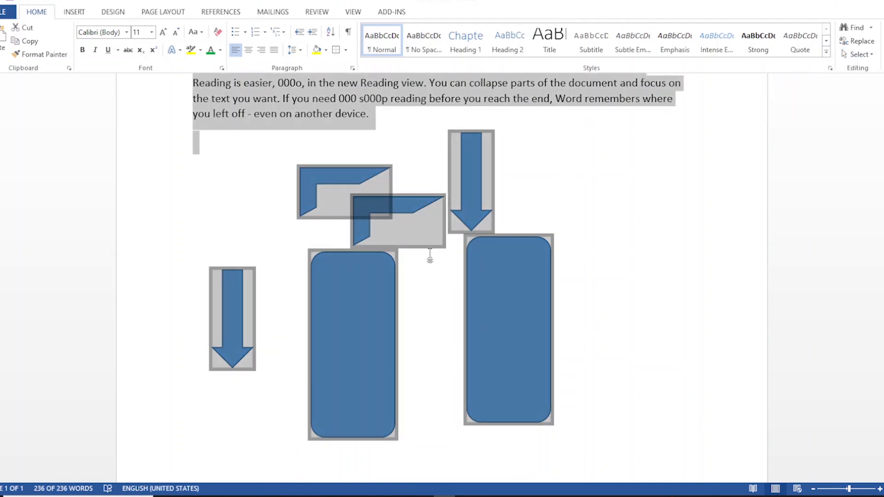
click(438, 293)
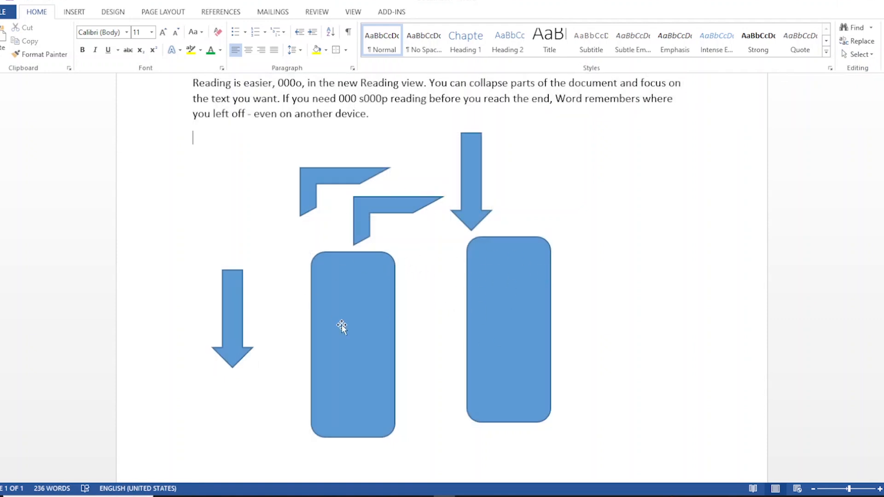
Use Select Objects to select the half frames, the rounded rectangles and the lower down arrow together, and deselect them
click(860, 54)
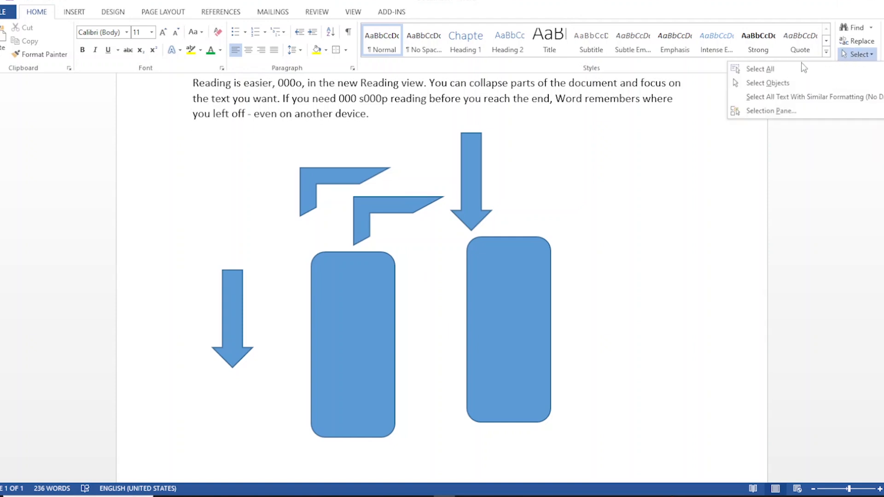
click(773, 85)
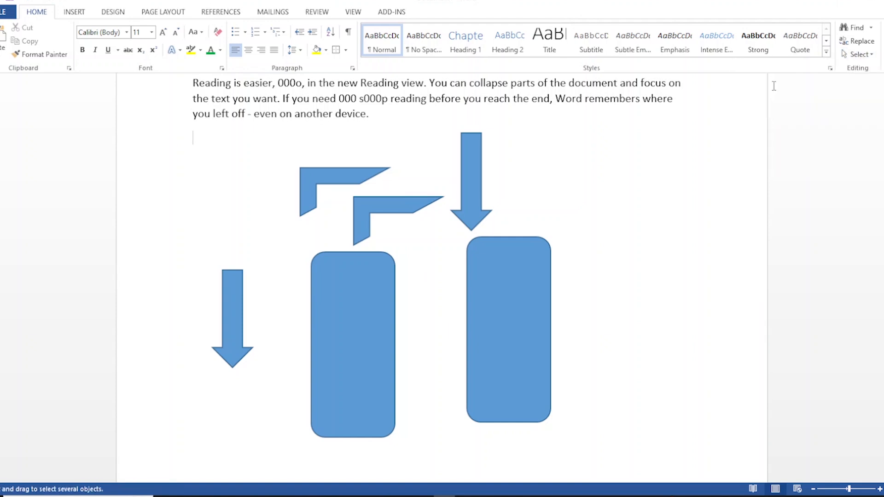
drag(199, 144, 603, 318)
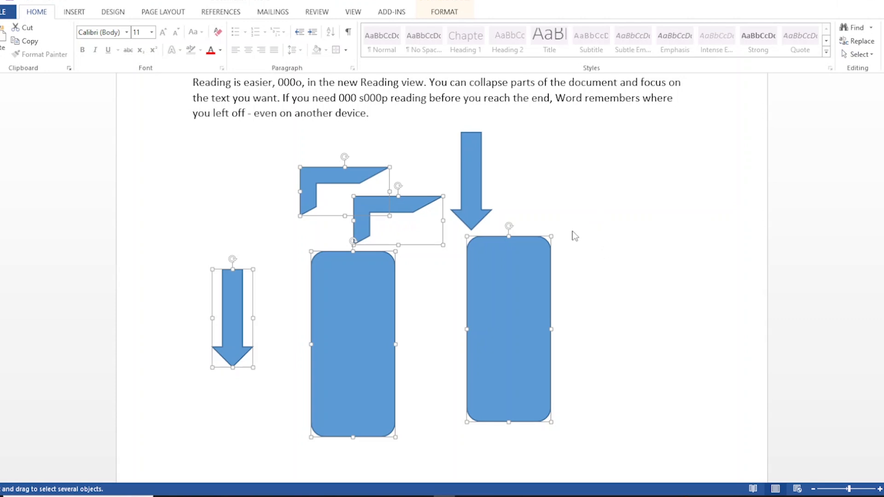
click(574, 234)
Try to select the lower row of shapes with Select Objects, then turn that mode off and clear the selection
click(857, 53)
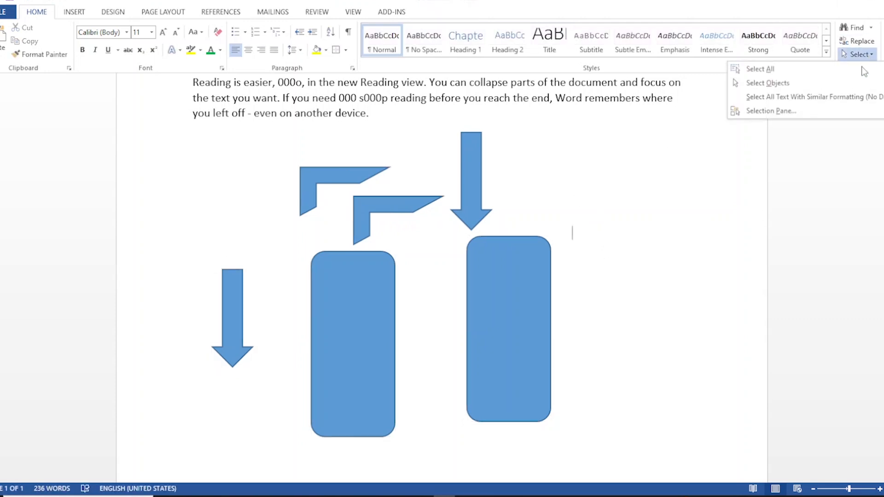
click(778, 88)
drag(604, 429, 164, 262)
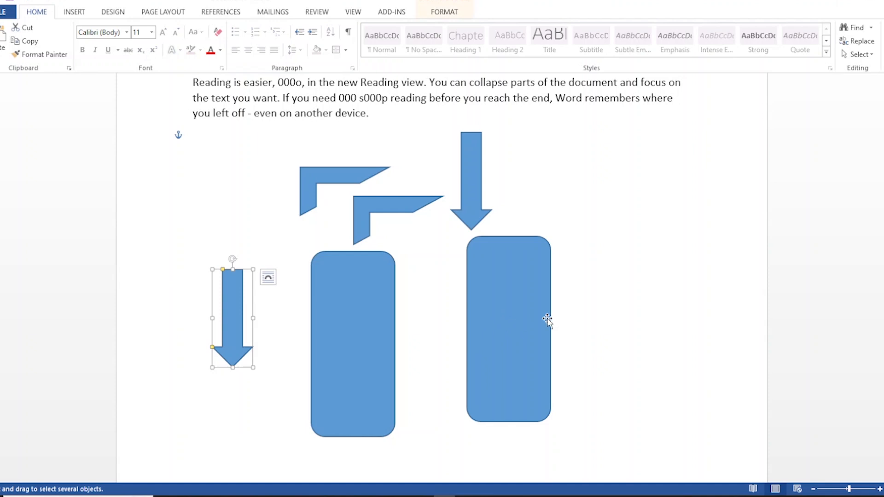
click(860, 55)
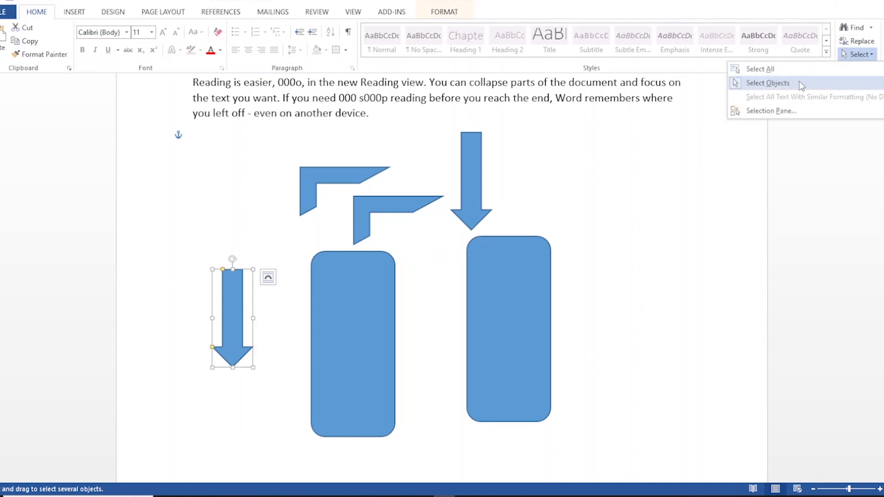
click(801, 87)
click(133, 122)
click(184, 145)
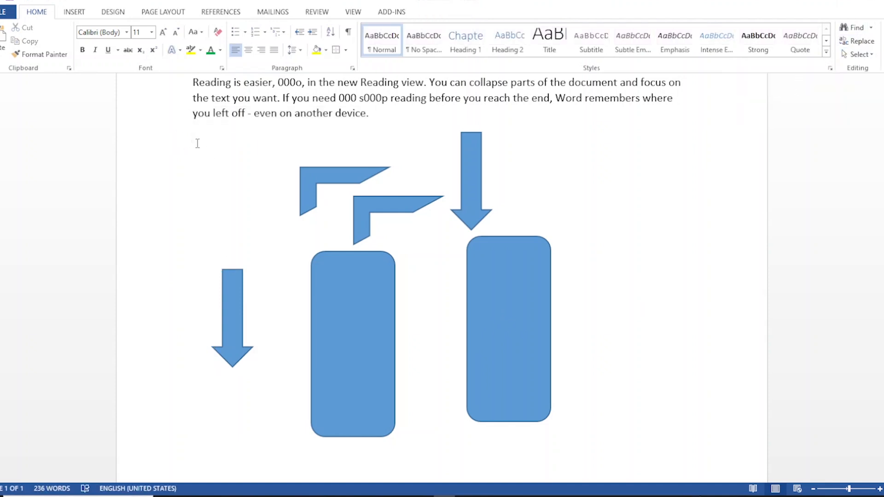
Turn on Select Objects and select all six shapes below the last paragraph together
click(859, 54)
click(795, 81)
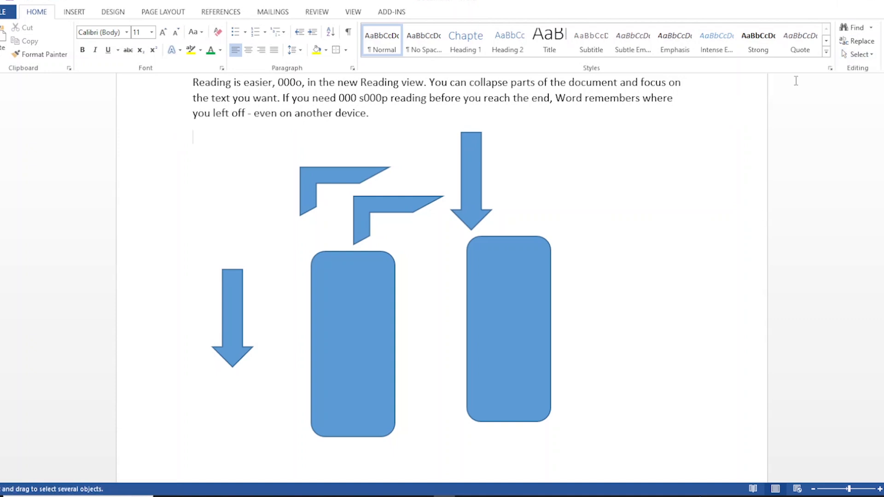
drag(668, 443, 161, 112)
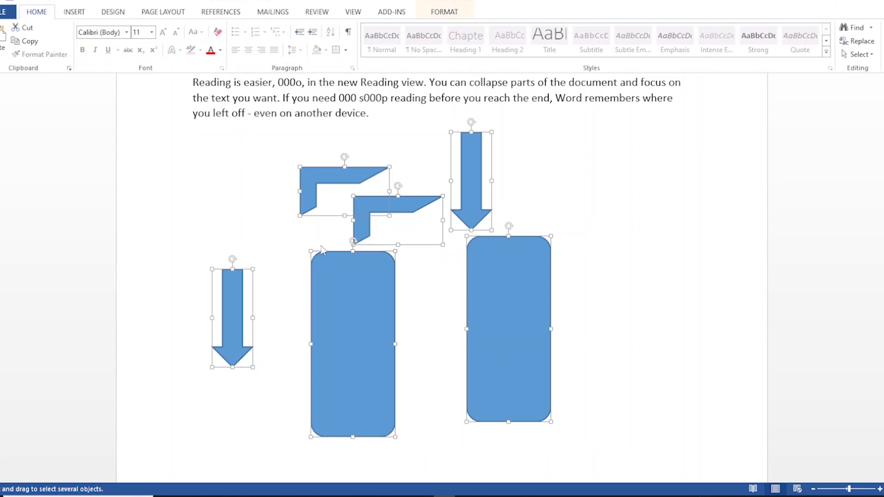
scroll(364, 295, up, 7)
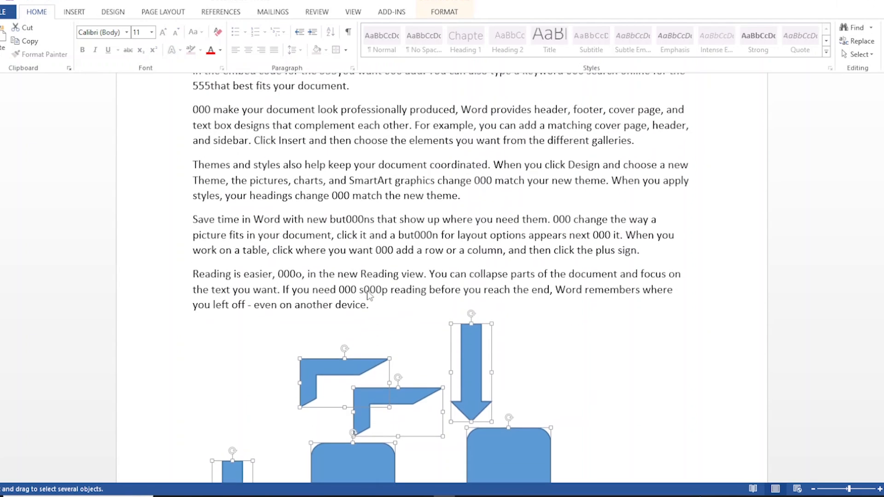